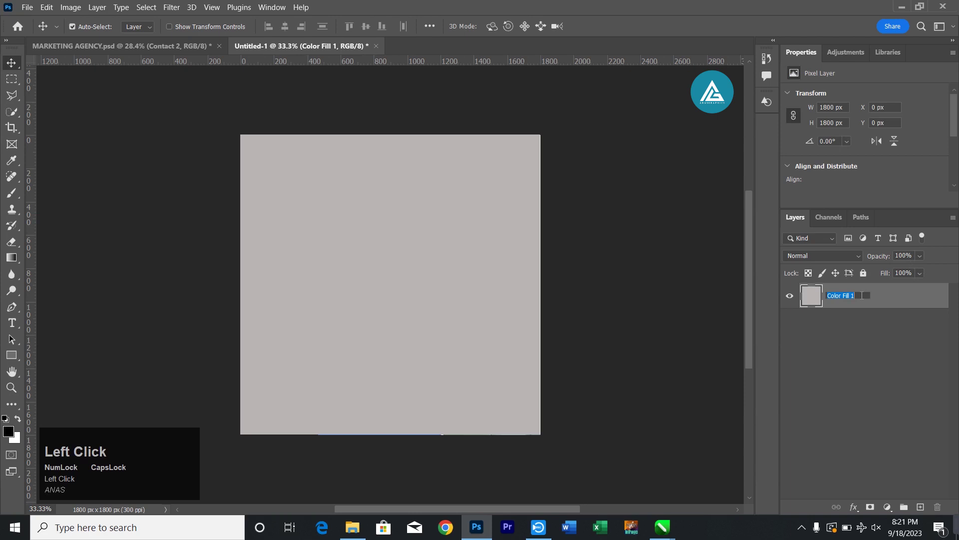
Step: Rename the grey fill layer to BG and activate the Rectangle tool
type("BG")
key("Return")
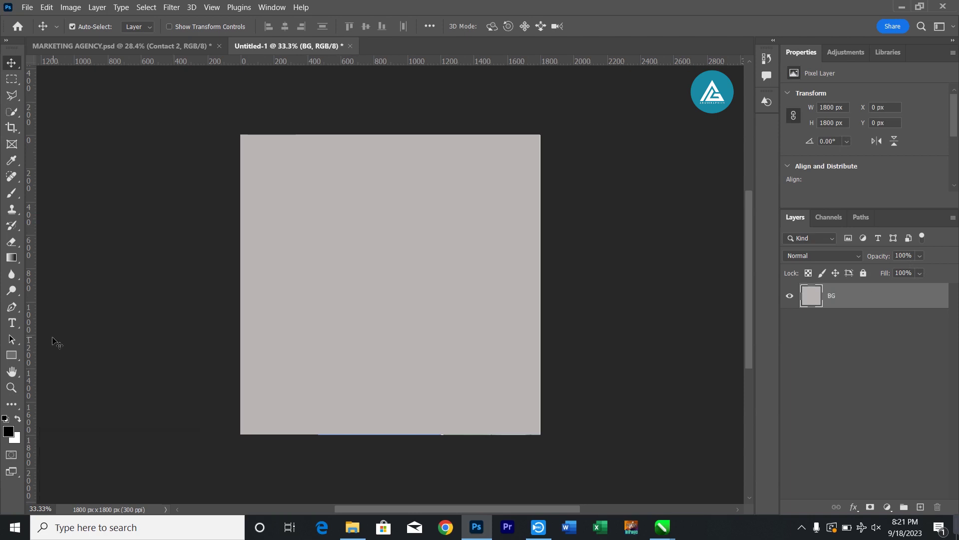
left_click(13, 357)
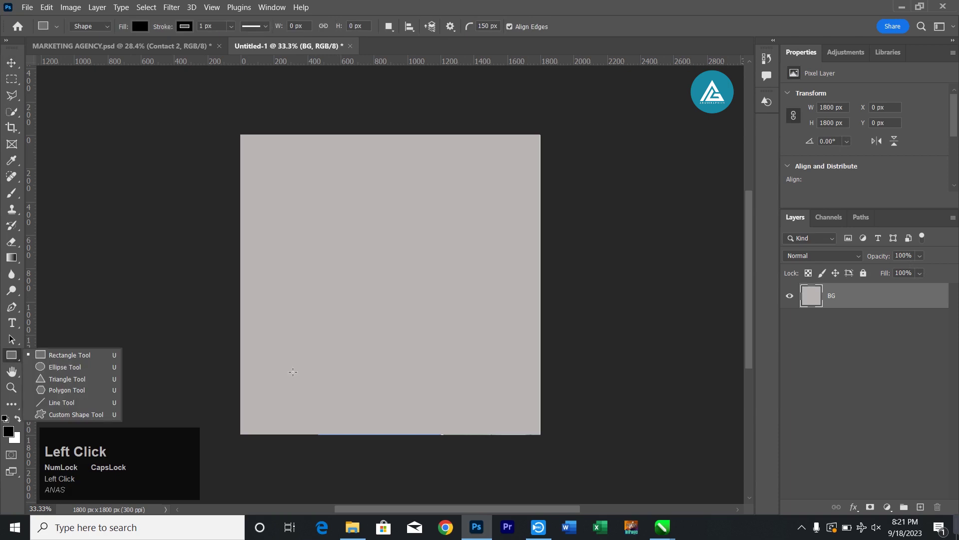
left_click(45, 356)
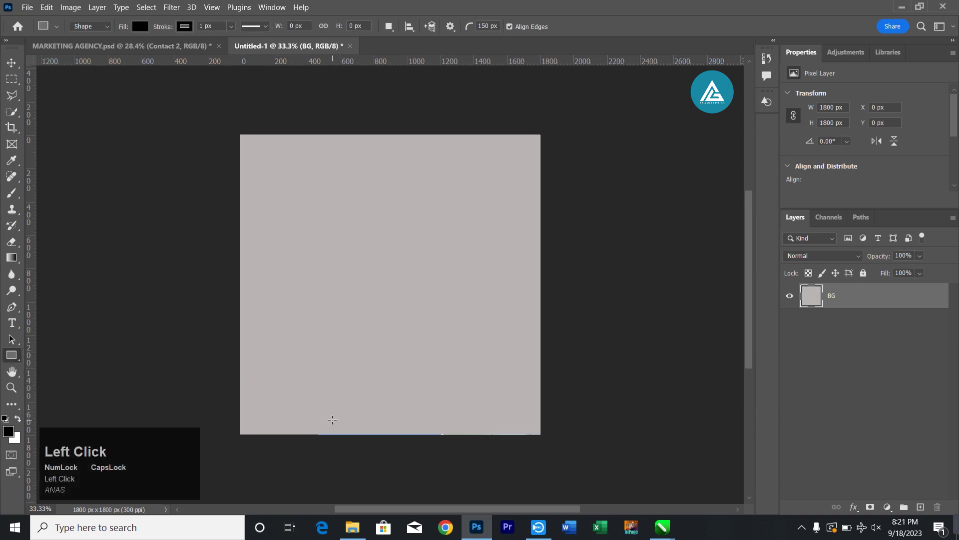
left_click(332, 420)
key("ctrl+0")
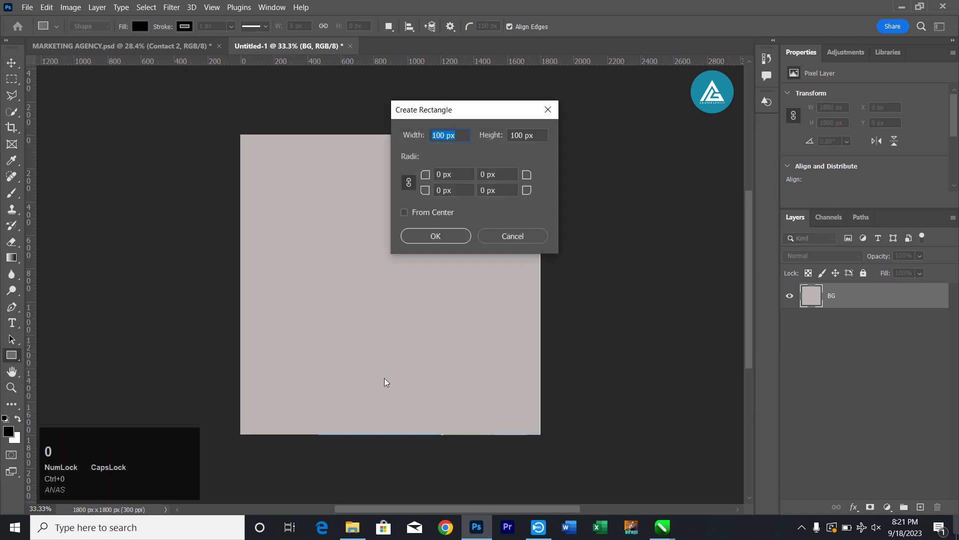
left_click(496, 239)
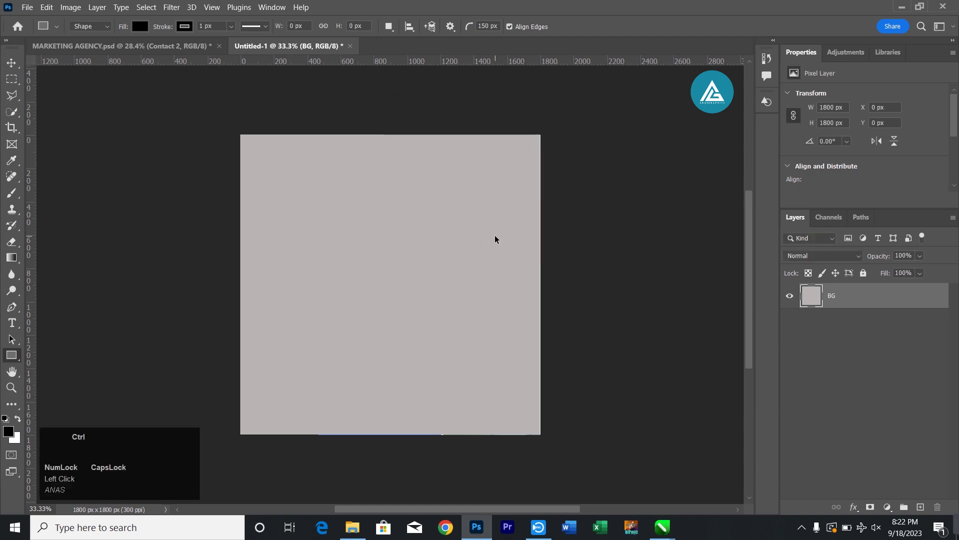
Step: Draw a black rectangle about 1801 by 134 px across the full width of the canvas's lower part
key("ctrl+0")
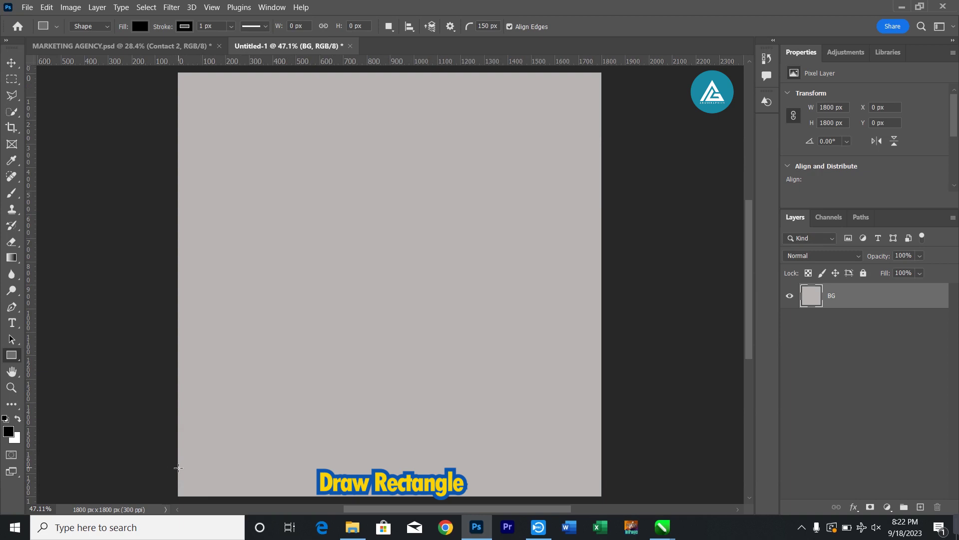
left_click_drag(276, 448, 276, 448)
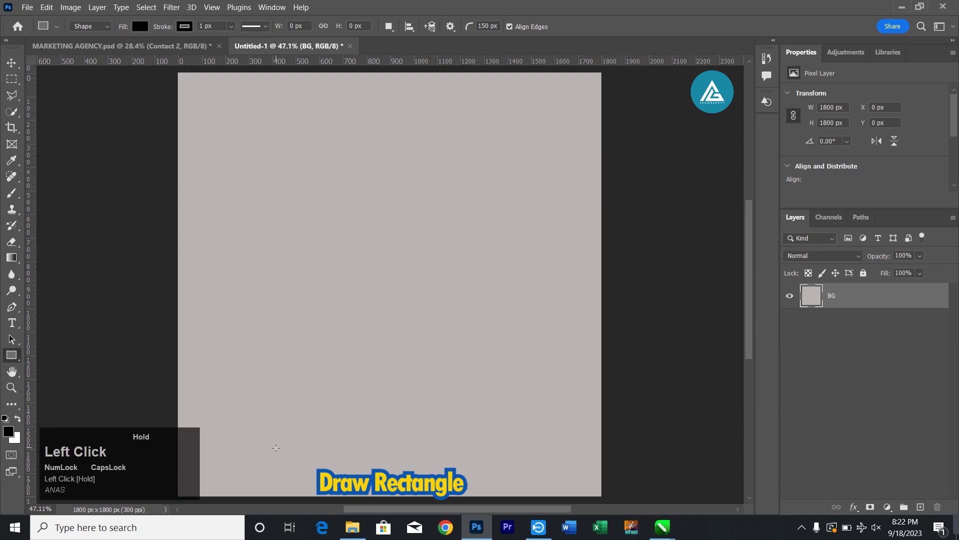
left_click_drag(178, 383, 602, 414)
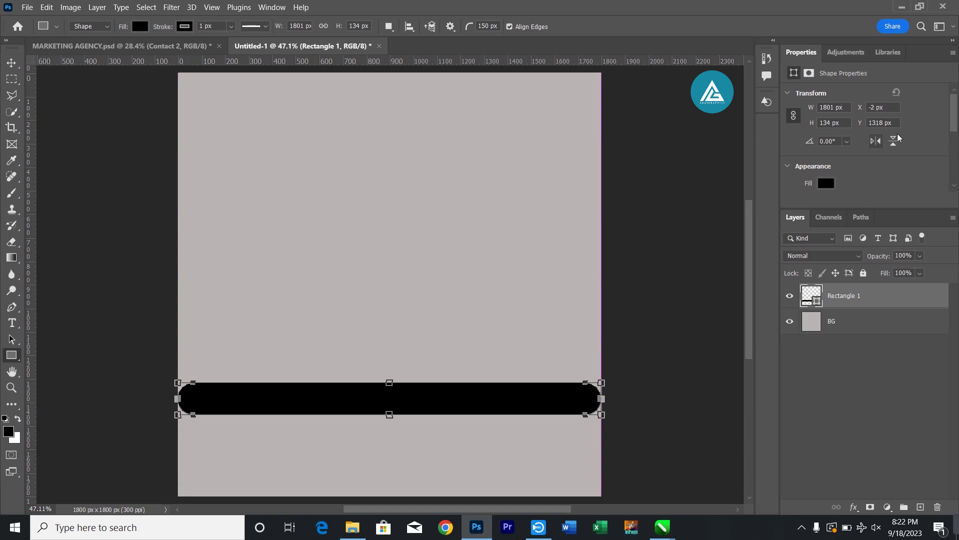
Step: Set all corner radii of the black bar to 0 px
left_click(788, 168)
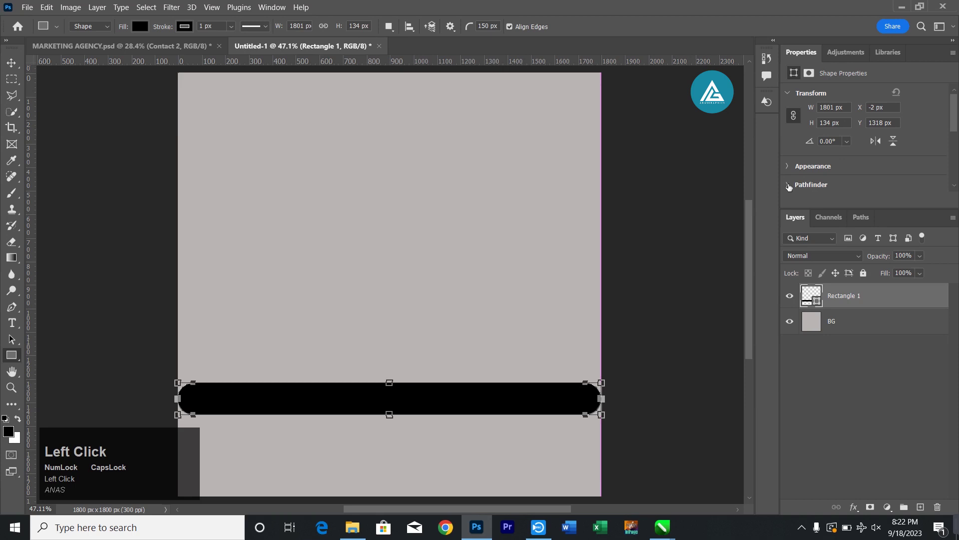
left_click_drag(956, 127, 955, 145)
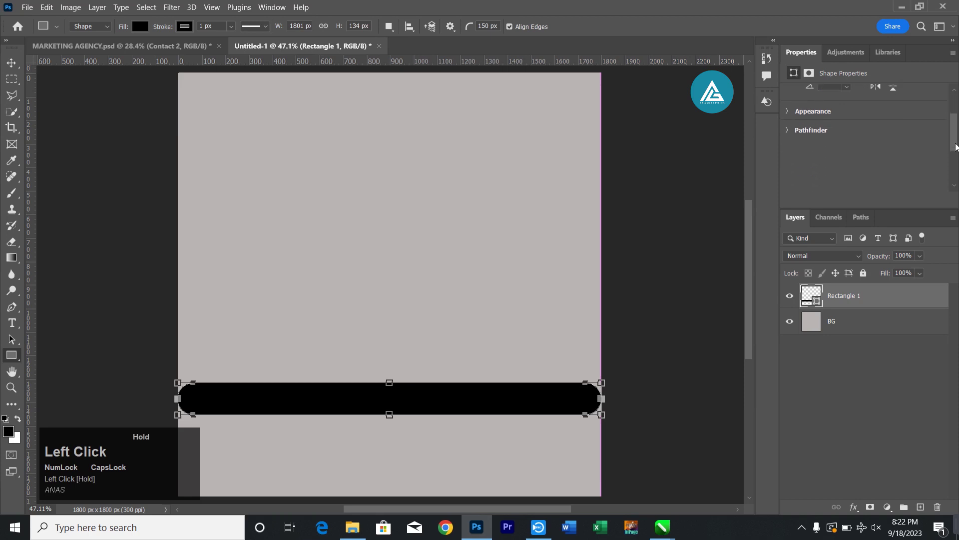
left_click(788, 111)
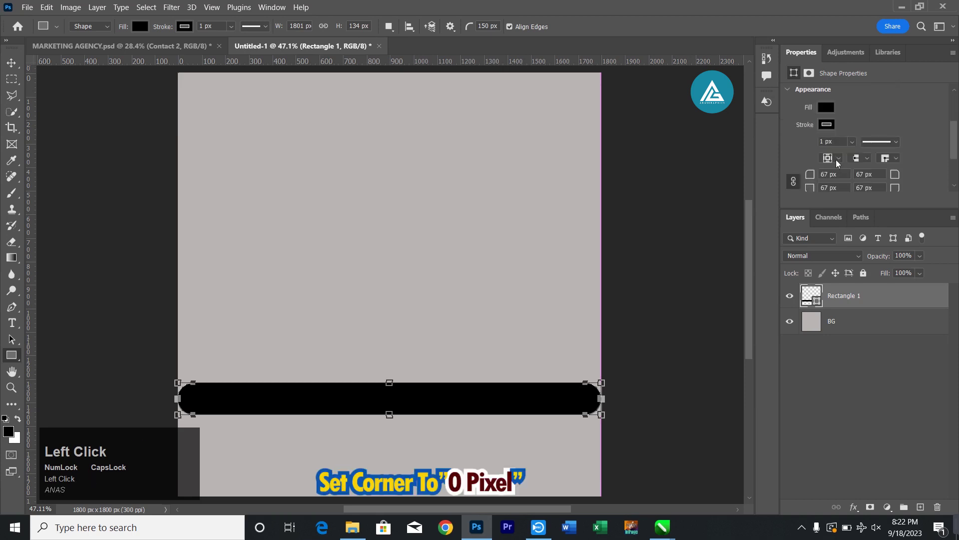
left_click_drag(841, 174, 783, 176)
key("ctrl")
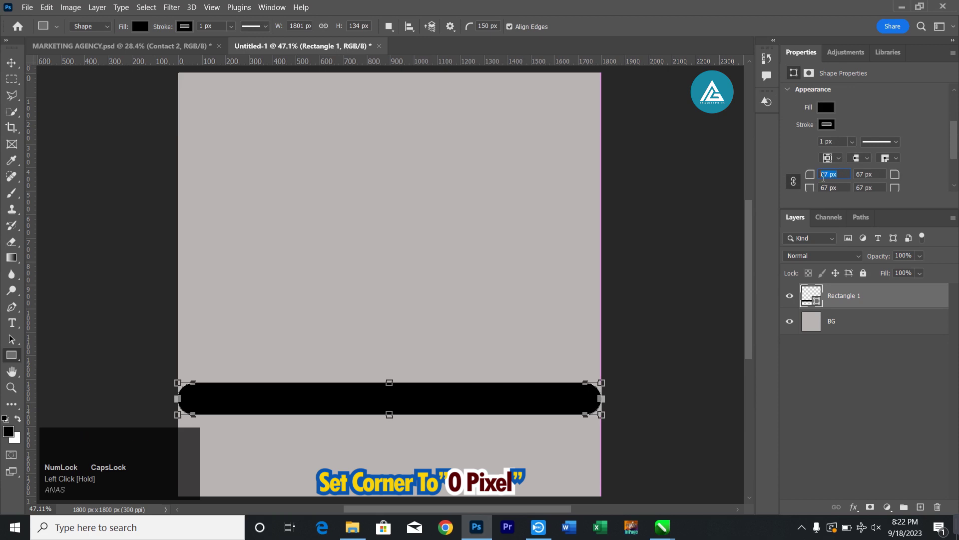
type("0")
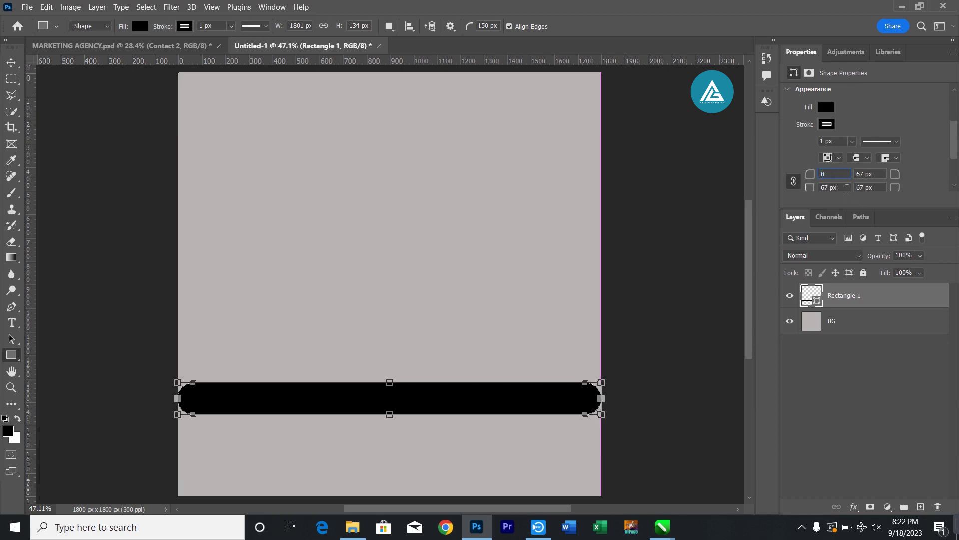
left_click_drag(847, 188, 788, 191)
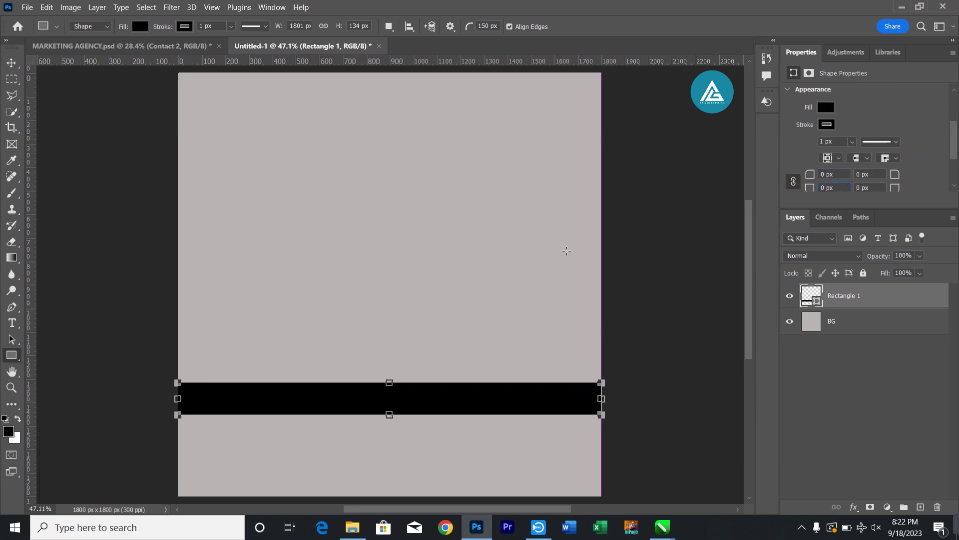
Step: Move the black bar to the canvas's bottom edge and scale its height to about 64%
left_click(13, 64)
left_click_drag(390, 391, 394, 473)
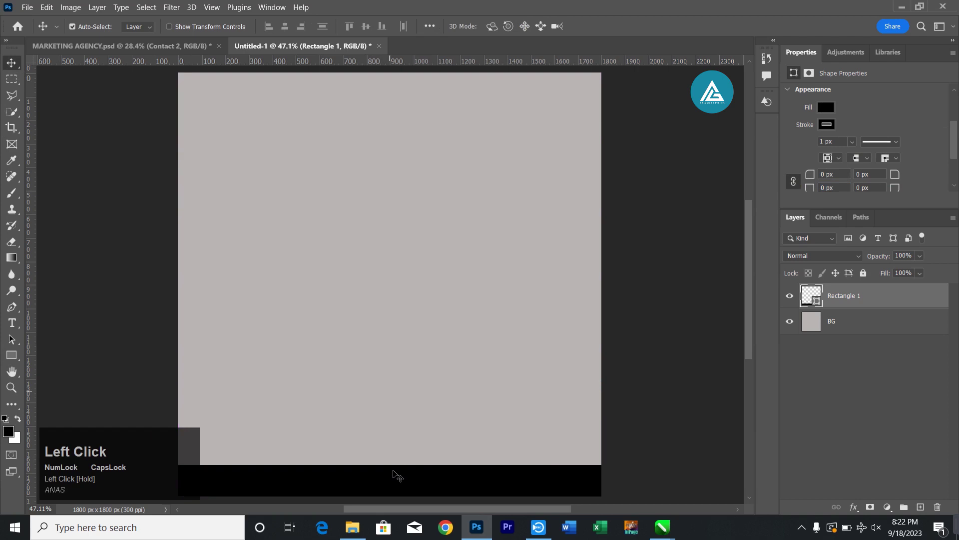
key("ctrl+t")
left_click_drag(389, 463, 392, 474)
key("ctrl+z")
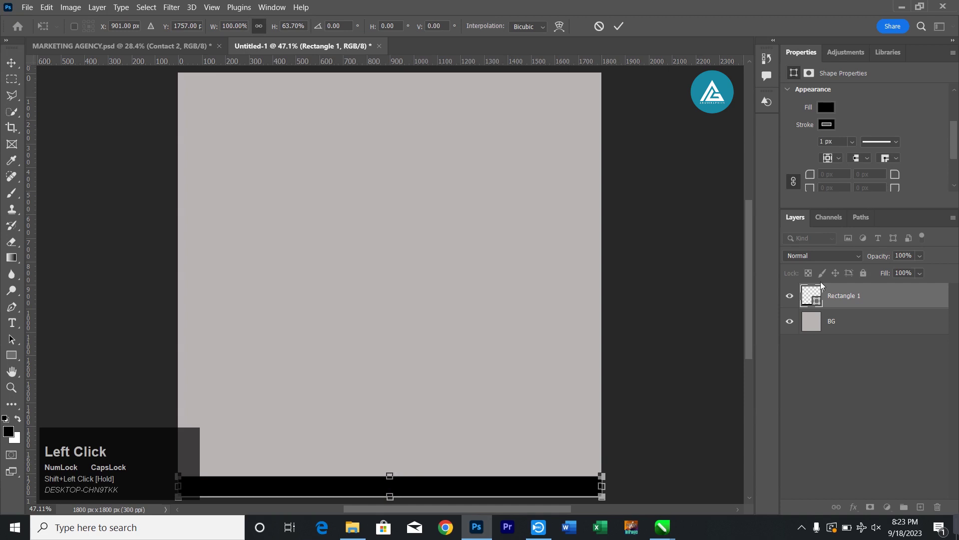
Step: Rename the black bar's layer to FOOTER
left_click(847, 299)
double_click(847, 297)
type("FOOTER")
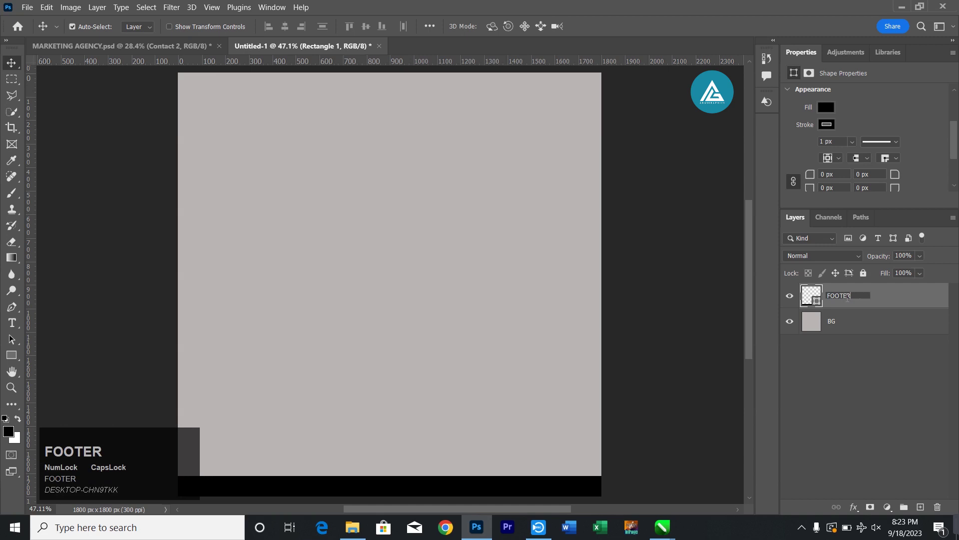
key("Return")
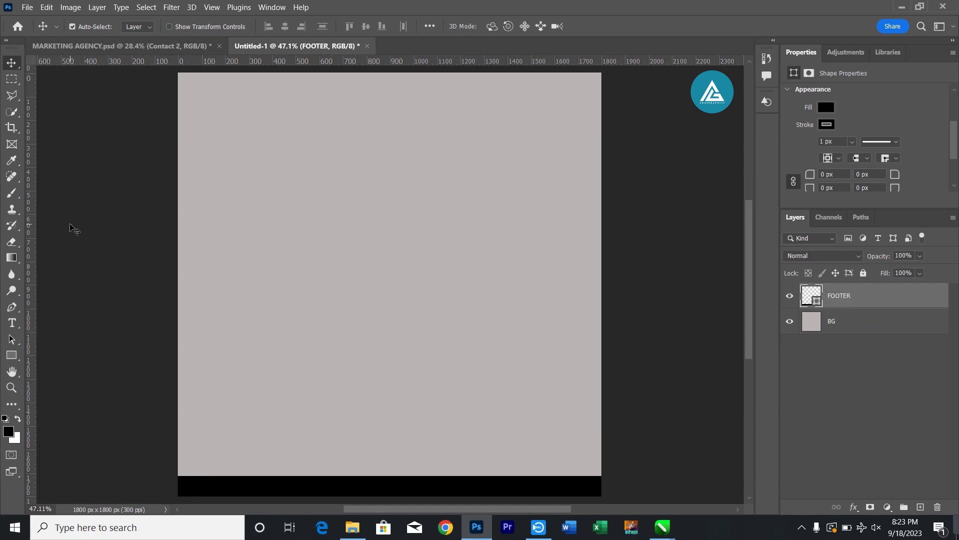
Step: Draw a black rectangle about 686 by 882 px in the canvas's lower right area and set its corner radii to 48 px
left_click(12, 355)
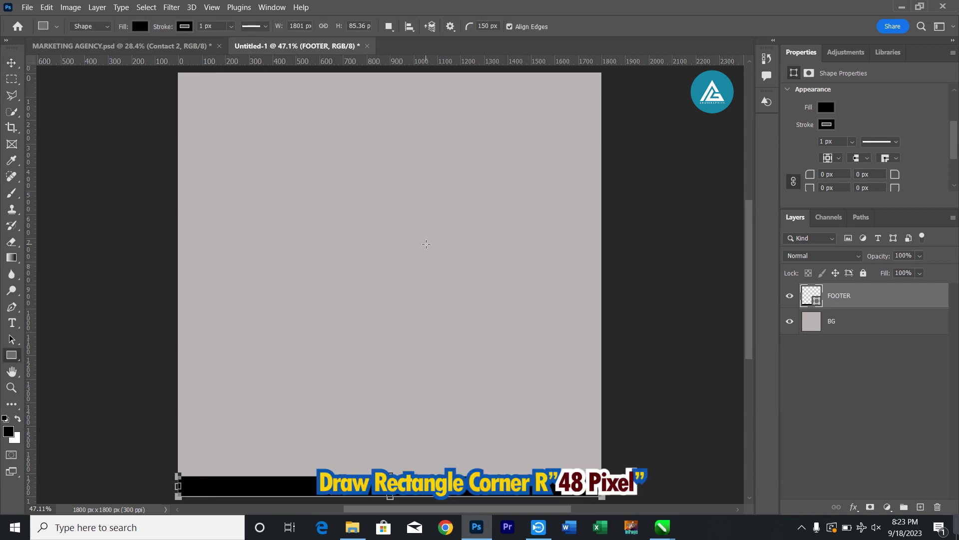
left_click_drag(421, 233, 583, 440)
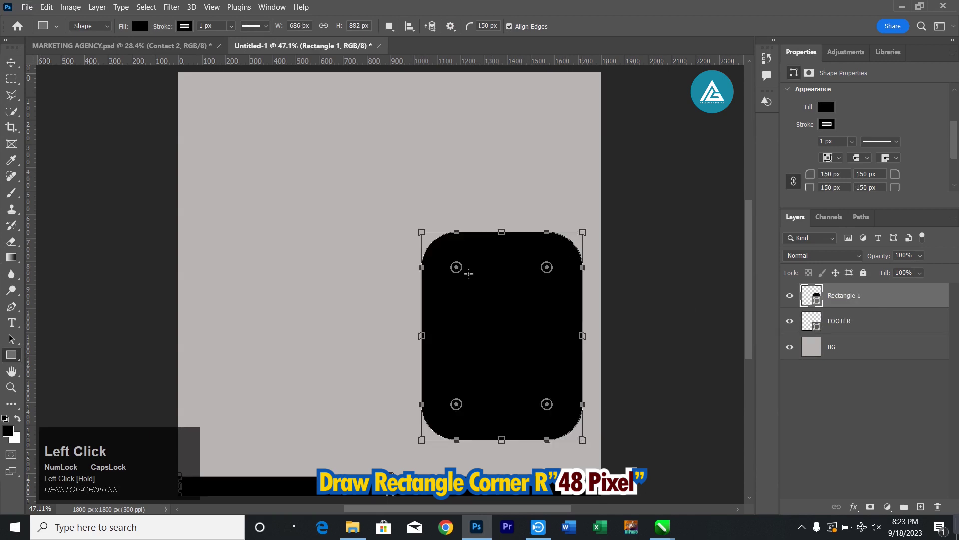
left_click_drag(457, 268, 433, 243)
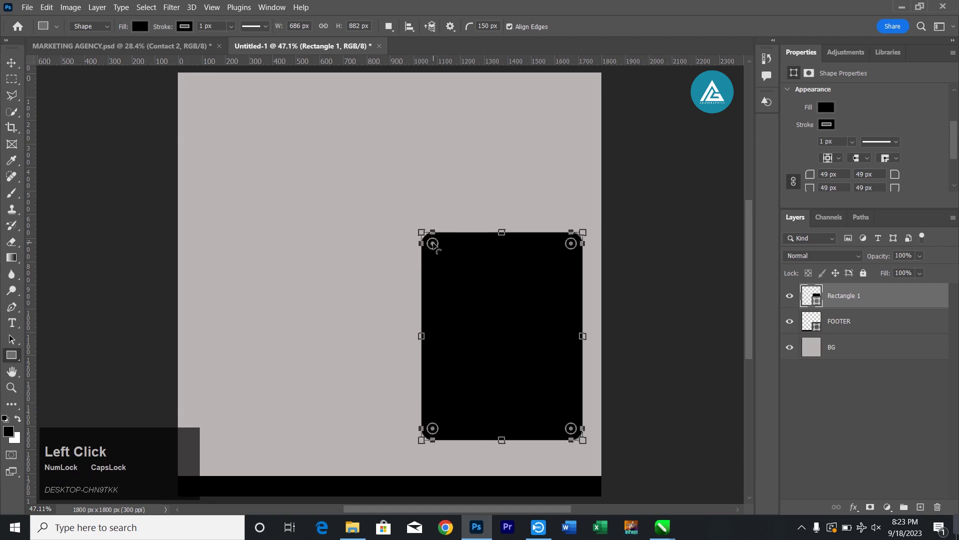
left_click_drag(824, 174, 750, 183)
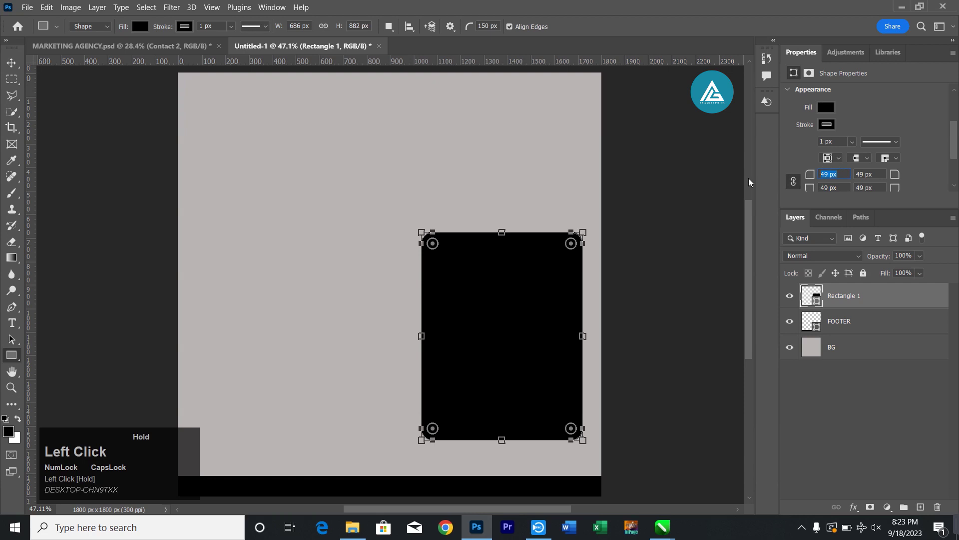
type("48")
key("Return")
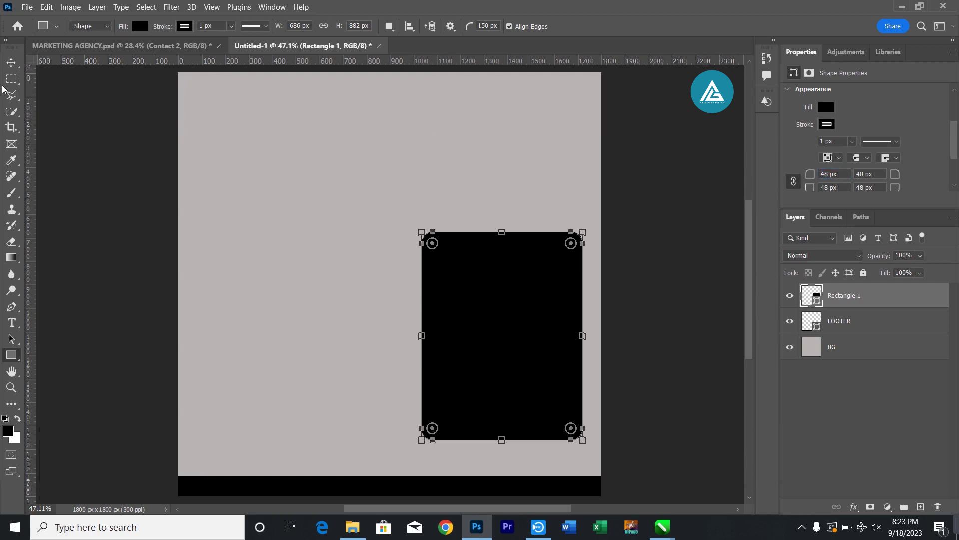
Step: Add a white outside stroke of 7 px to the rounded rectangle's layer style
left_click(11, 62)
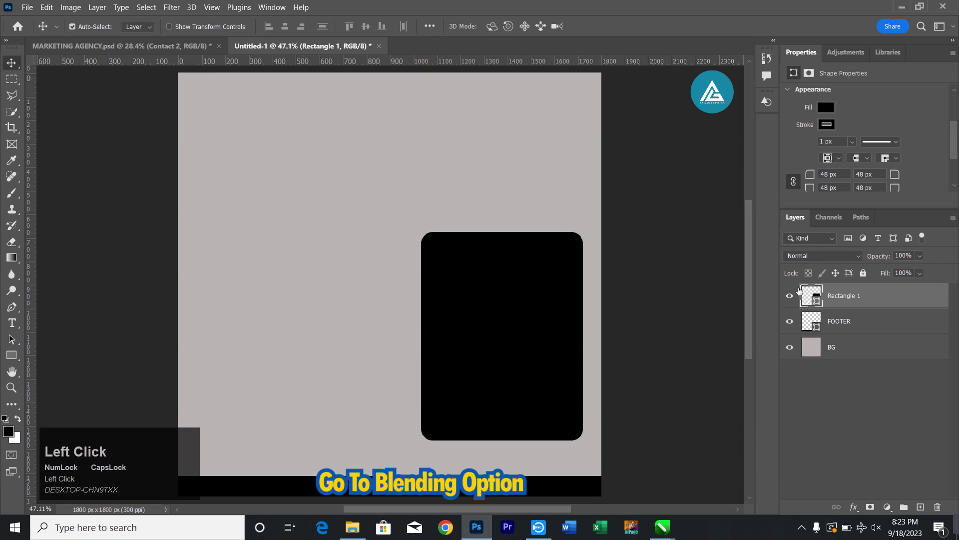
right_click(843, 302)
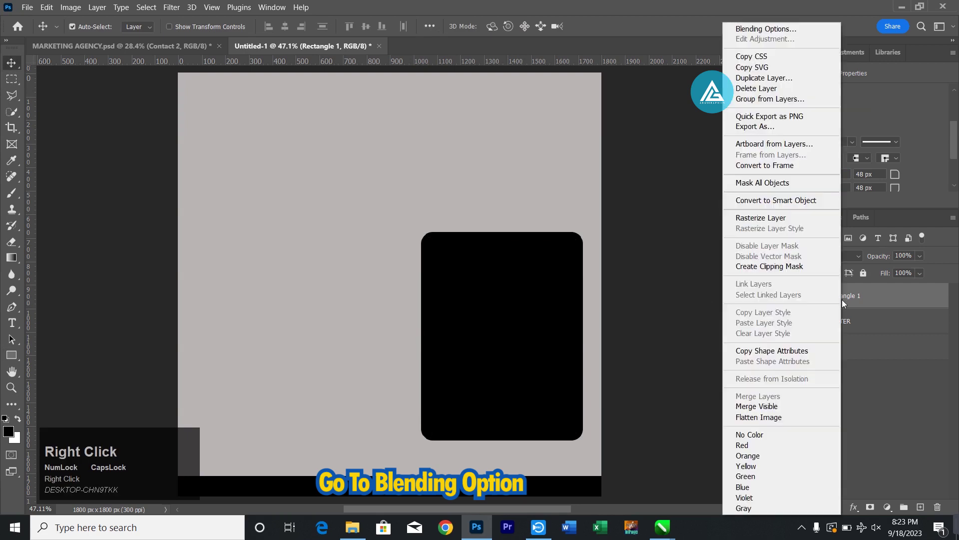
left_click(788, 29)
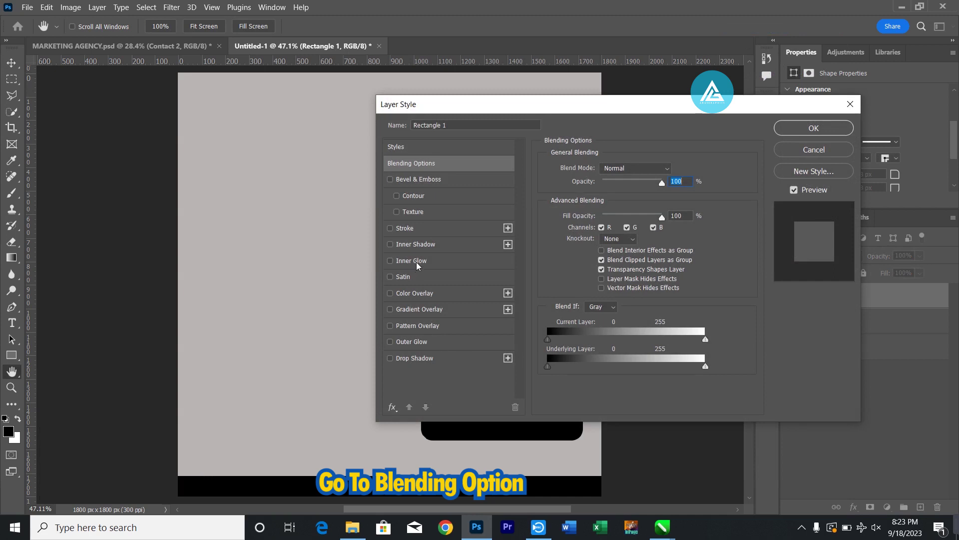
left_click(417, 228)
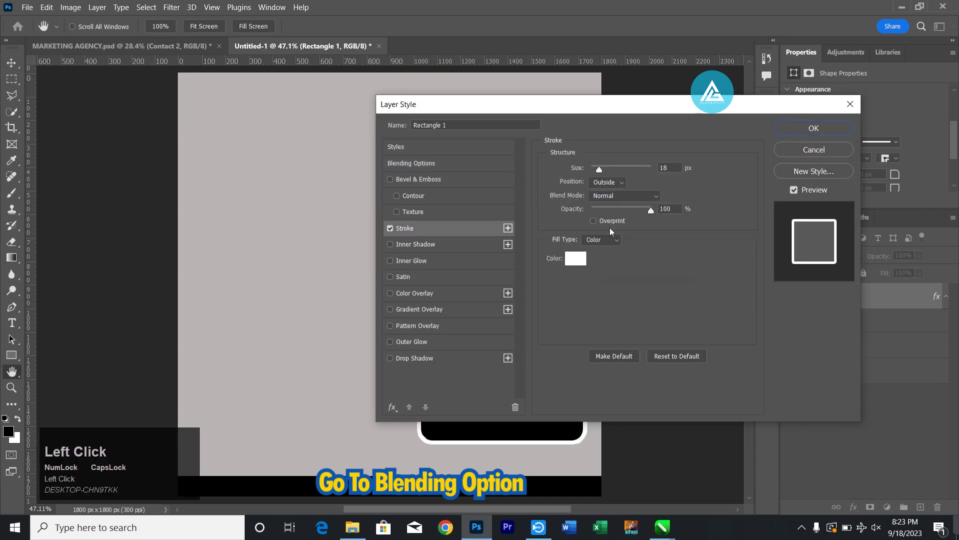
left_click_drag(600, 168, 596, 169)
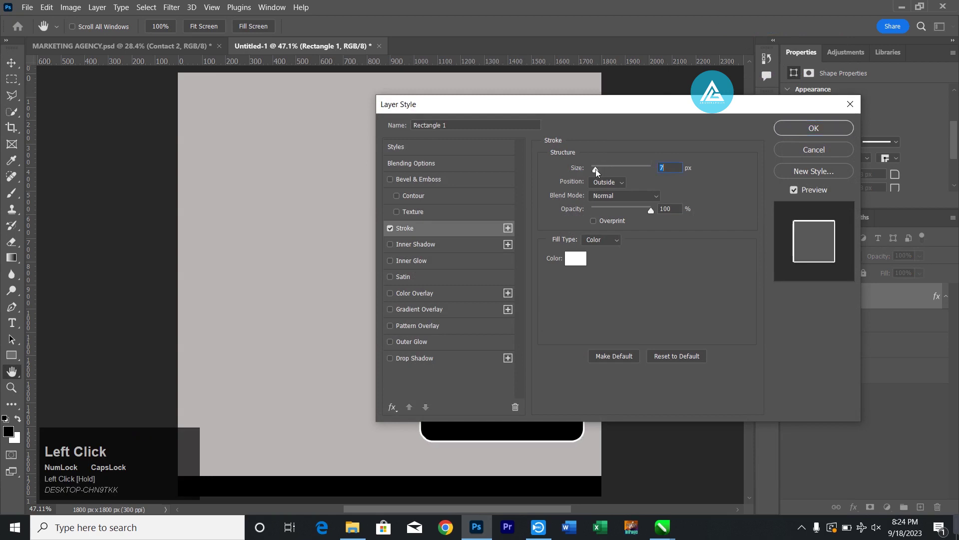
Step: Add a drop shadow with reduced opacity to the rounded rectangle and apply the layer style
left_click(445, 359)
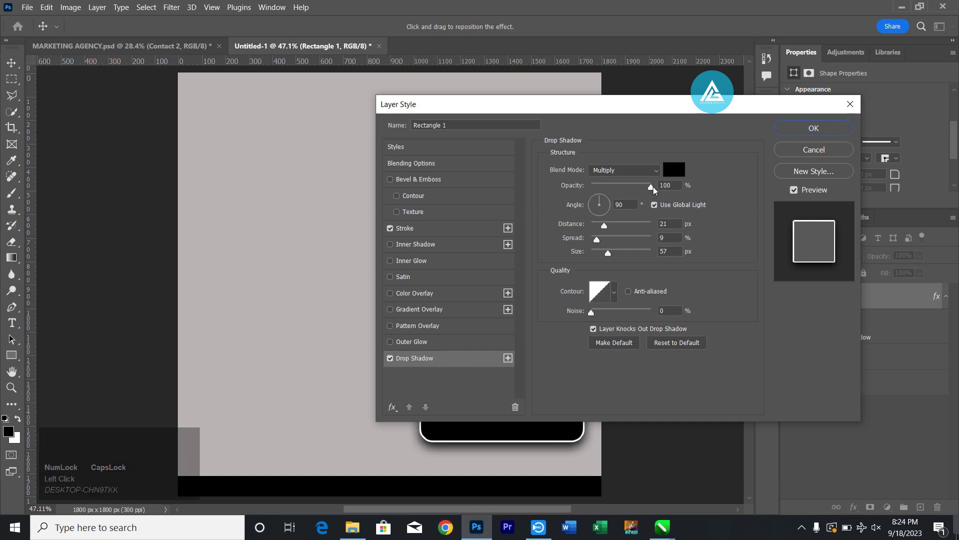
left_click_drag(651, 186, 639, 187)
left_click(786, 133)
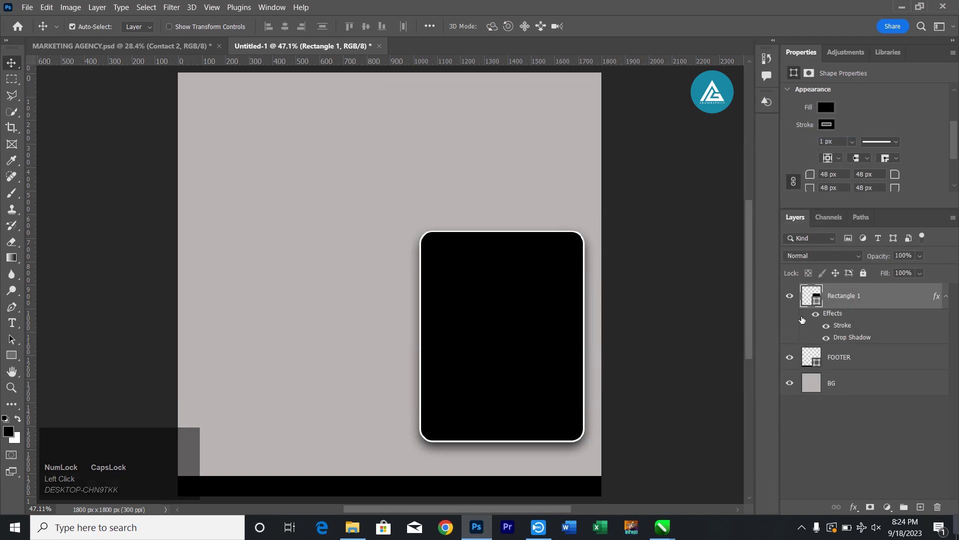
Step: Move the rounded rectangle toward the canvas centre and draw a bar about 884 by 151 px above it, extending past the canvas's right edge
left_click_drag(546, 329, 489, 328)
left_click(12, 353)
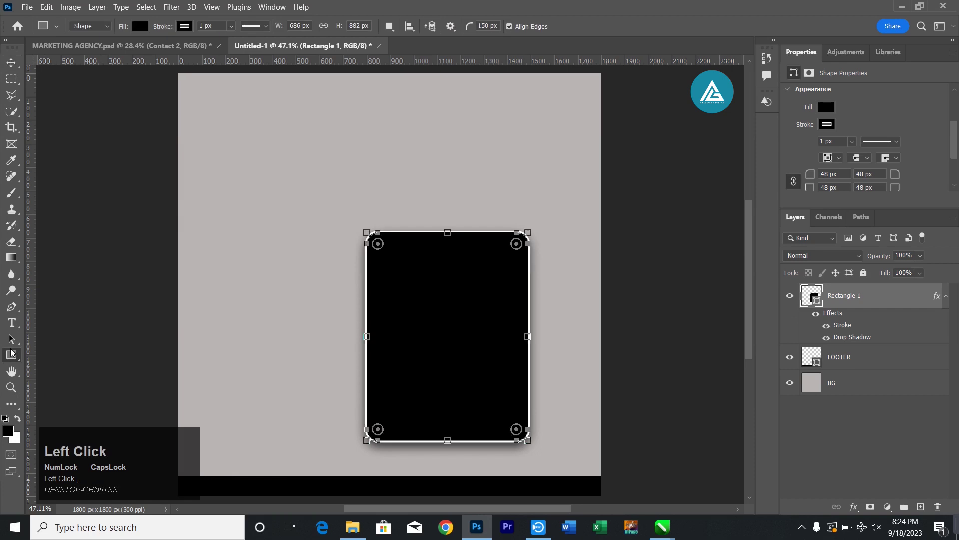
left_click_drag(429, 198, 636, 233)
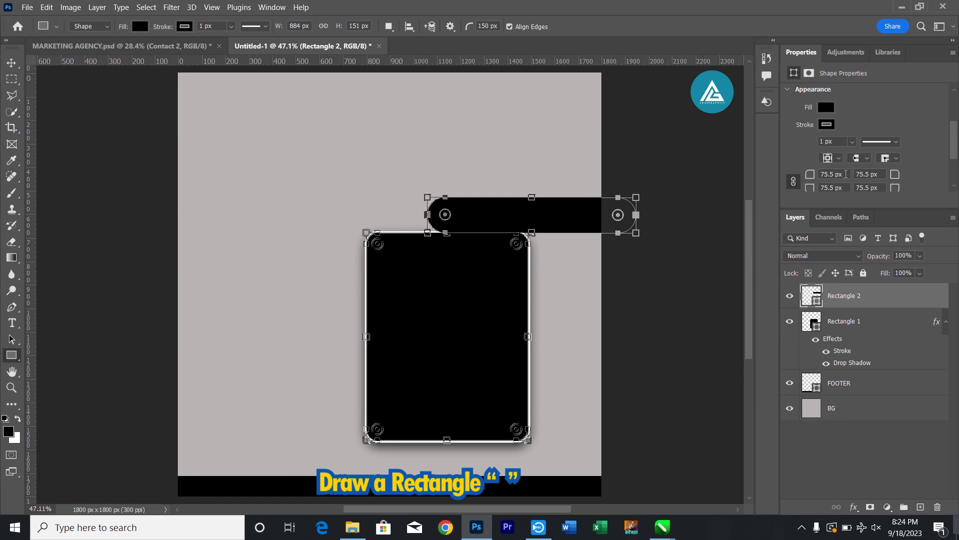
Step: Set the new bar's corner radii to 0 px and unlink the radius values
left_click_drag(845, 174, 768, 185)
type("0")
key("Return")
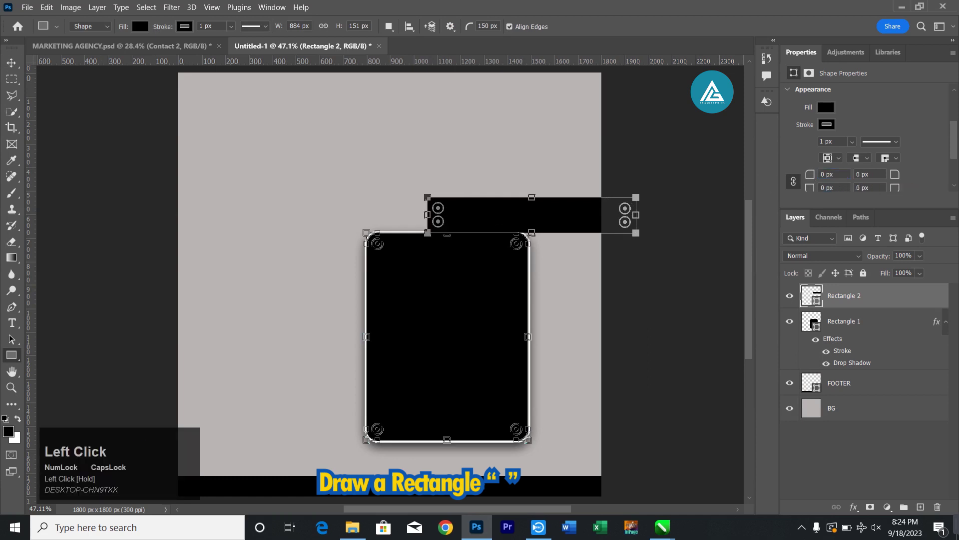
left_click(798, 184)
left_click(776, 174)
Step: Try rounding the new bar's corners to about 64 px and undo it
left_click_drag(438, 209, 443, 213)
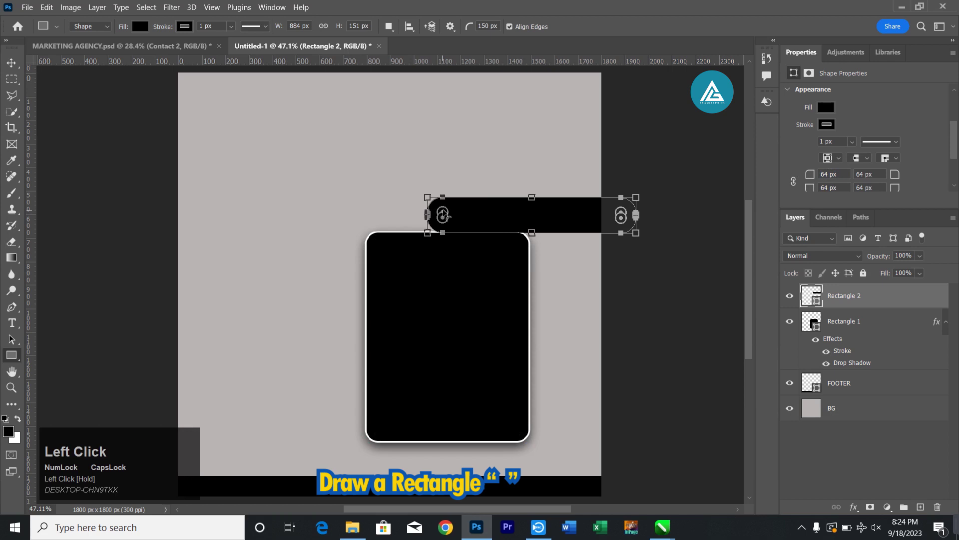
key("ctrl+z")
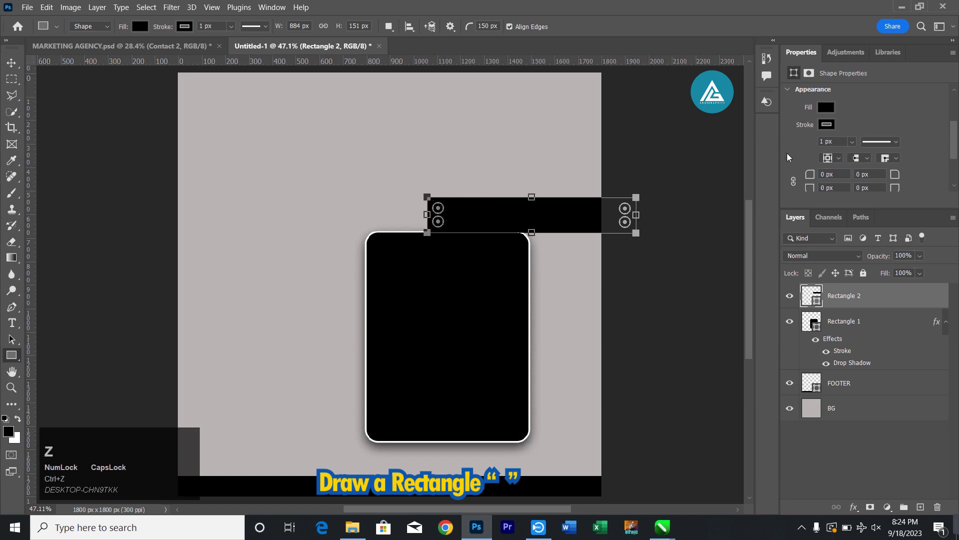
Step: Round only the new bar's upper-left corner with a 70 px radius
left_click_drag(824, 174, 708, 170)
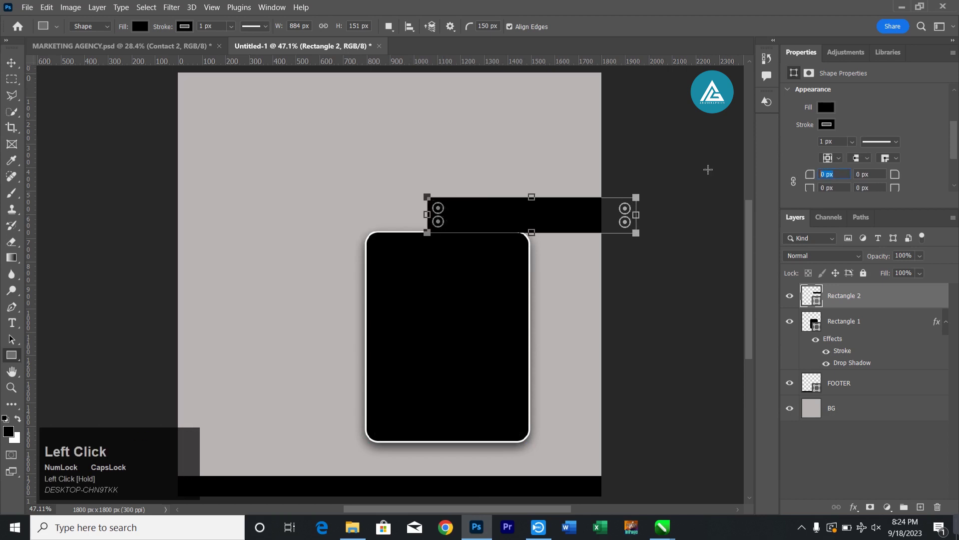
type("70")
key("Return")
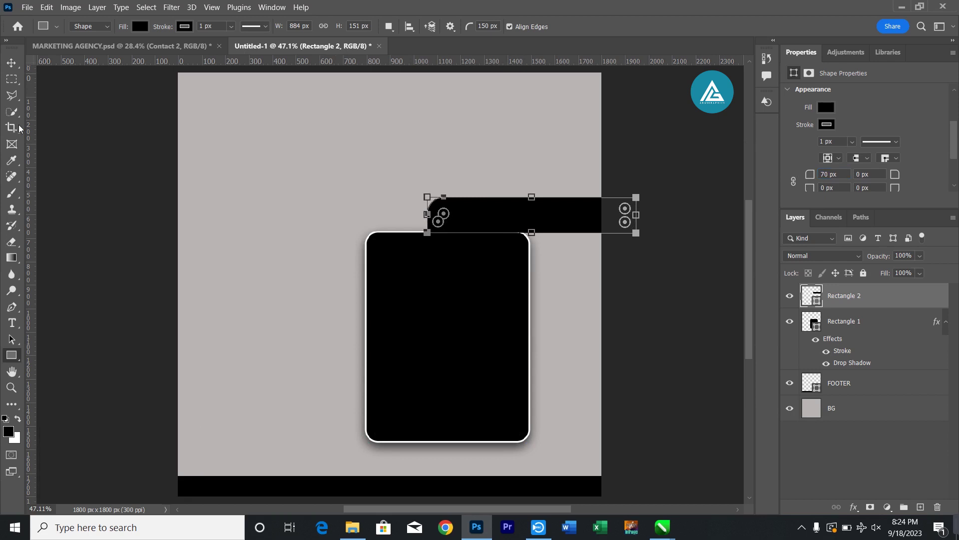
Step: Place the bar's layer beneath the rounded rectangle's layer and shift the bar slightly left on the canvas
left_click(11, 63)
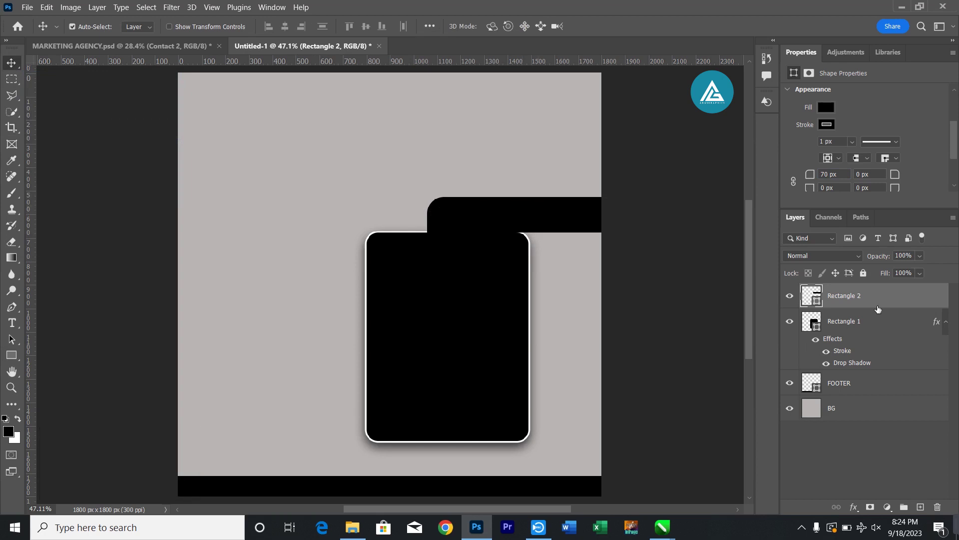
left_click_drag(904, 296, 909, 361)
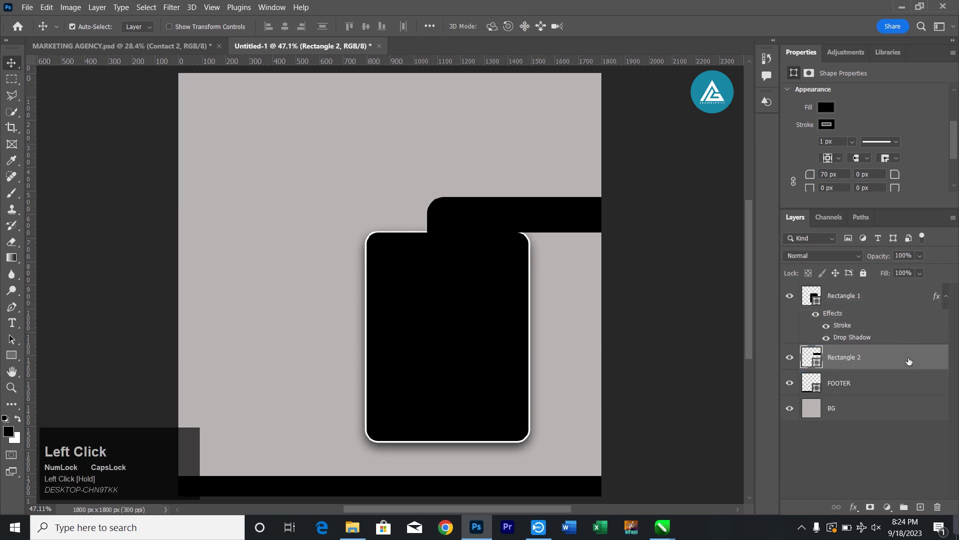
left_click_drag(552, 218, 548, 218)
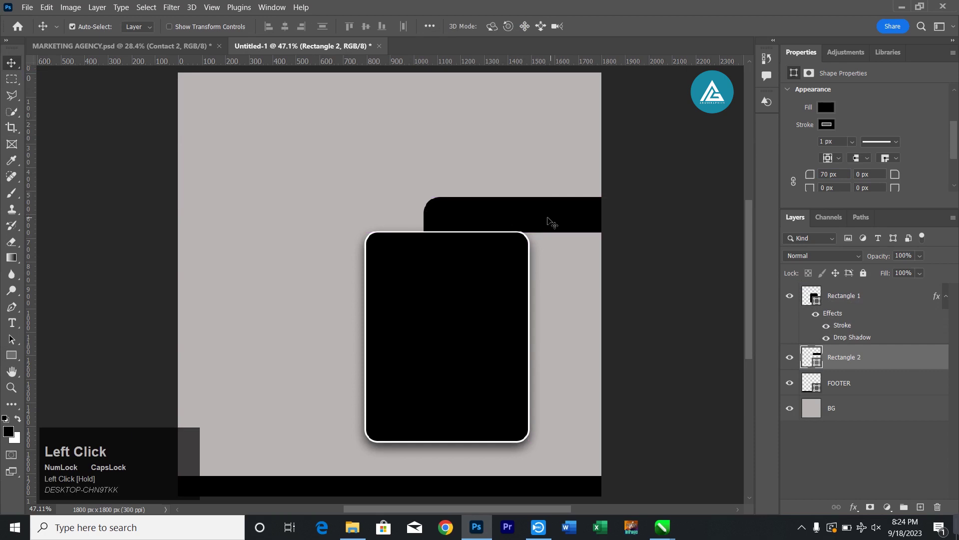
Step: Fill the bar with blue #035db1 and reduce its layer opacity to 73%
double_click(818, 364)
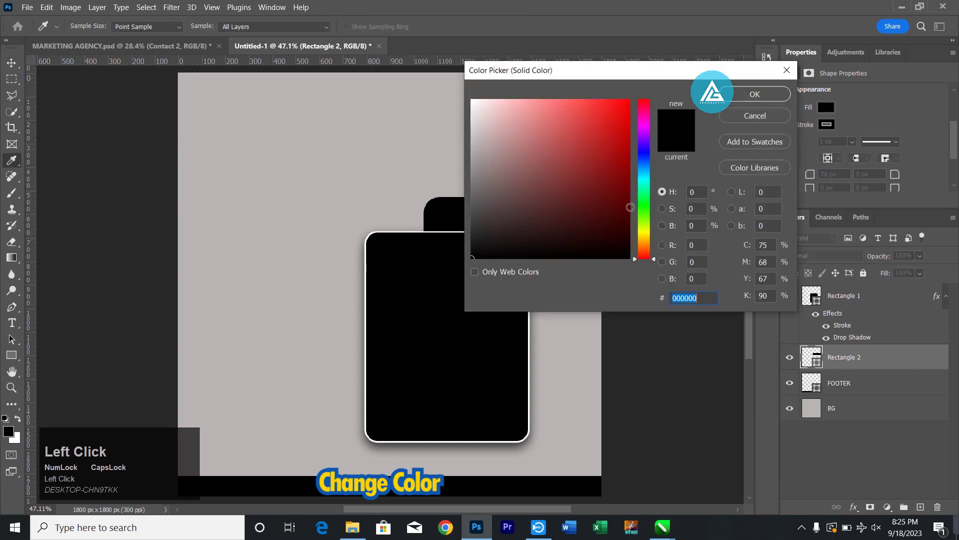
left_click_drag(645, 188, 645, 166)
left_click(627, 147)
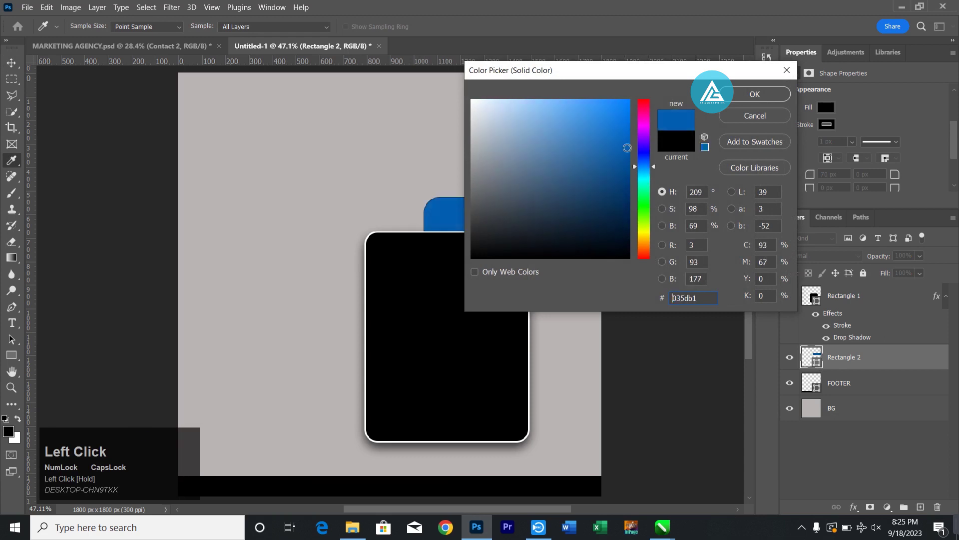
left_click(772, 89)
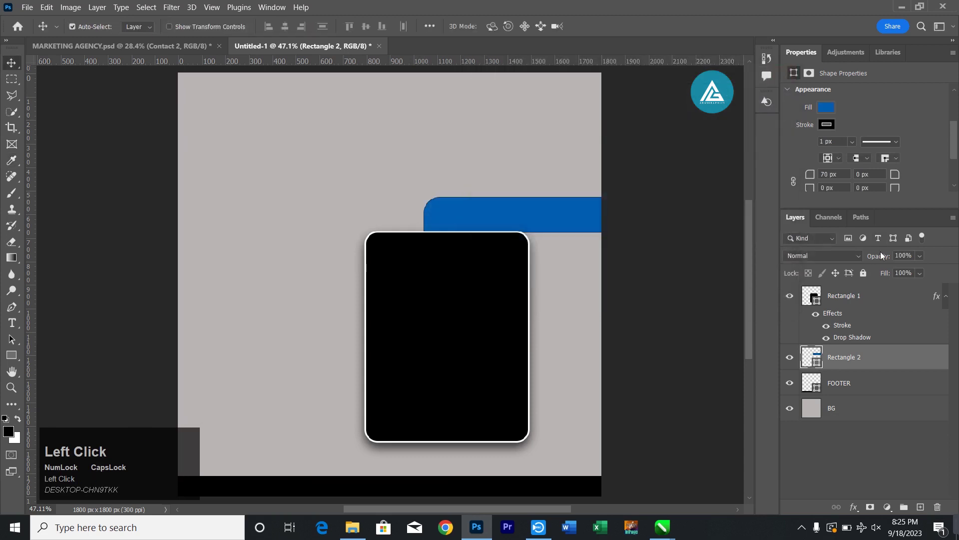
left_click_drag(886, 259, 872, 259)
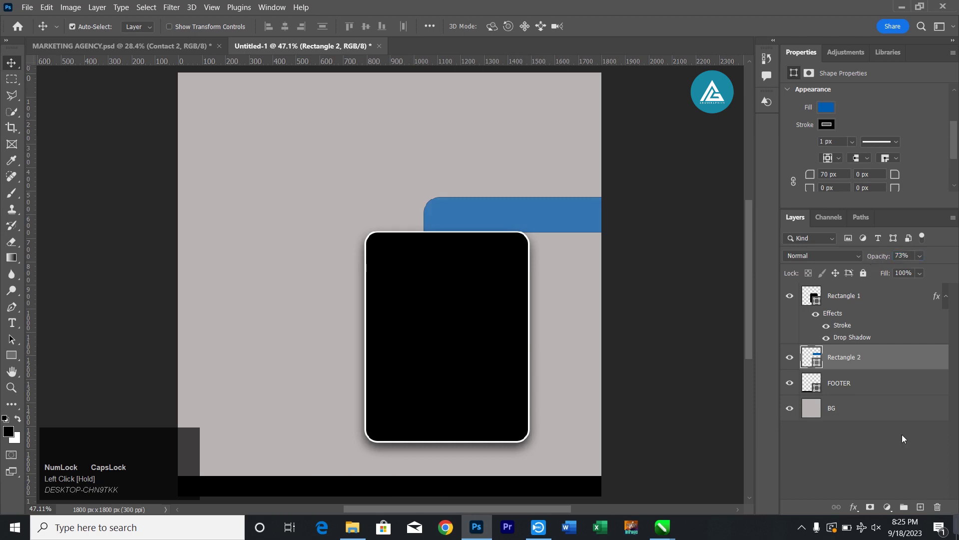
Step: Duplicate the rounded rectangle and the blue bar together, and flip the copies horizontally and vertically
left_click(862, 300, "ctrl")
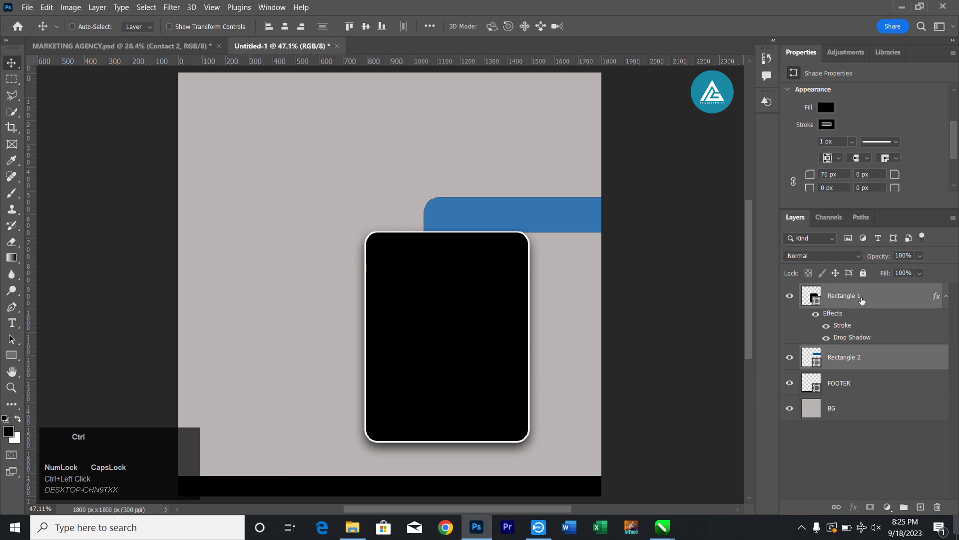
key("ctrl+j")
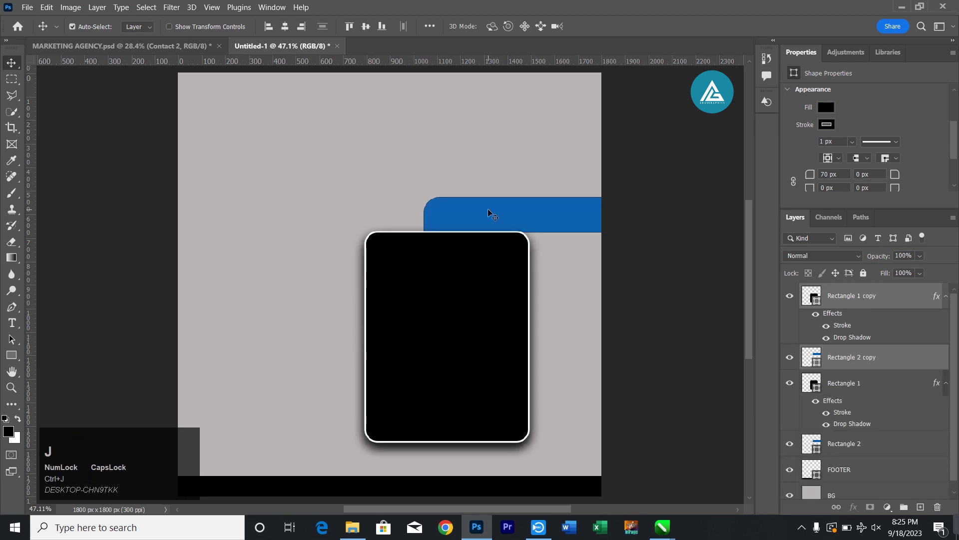
key("ctrl+t")
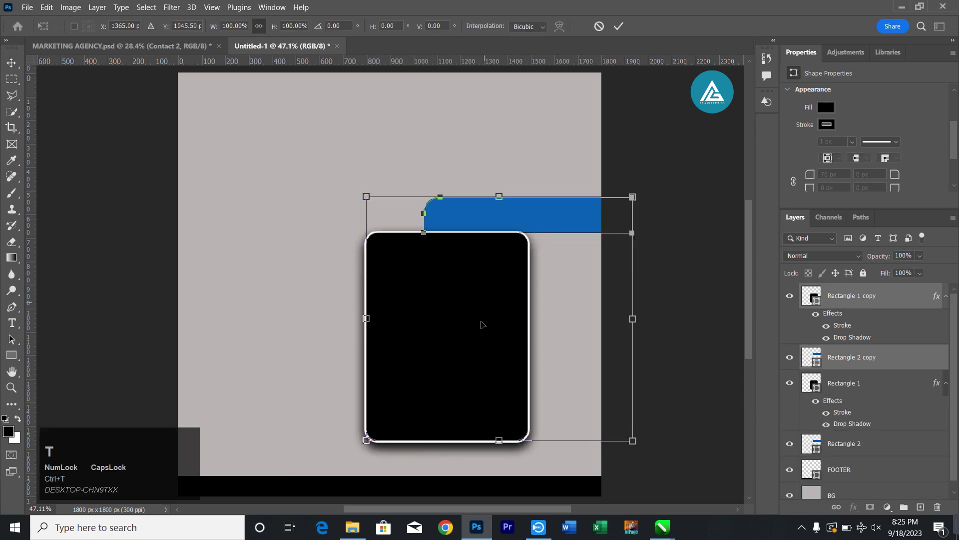
right_click(478, 333)
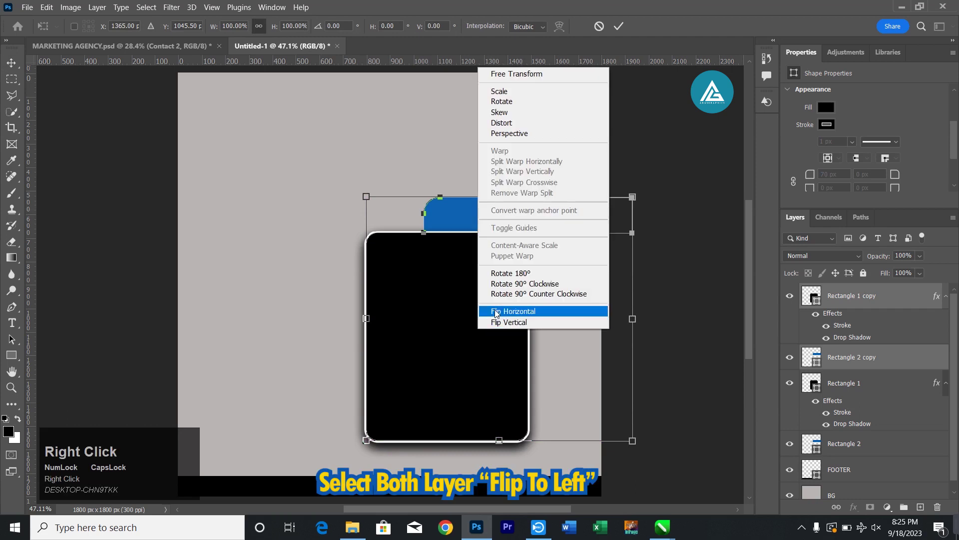
left_click(495, 311)
right_click(494, 312)
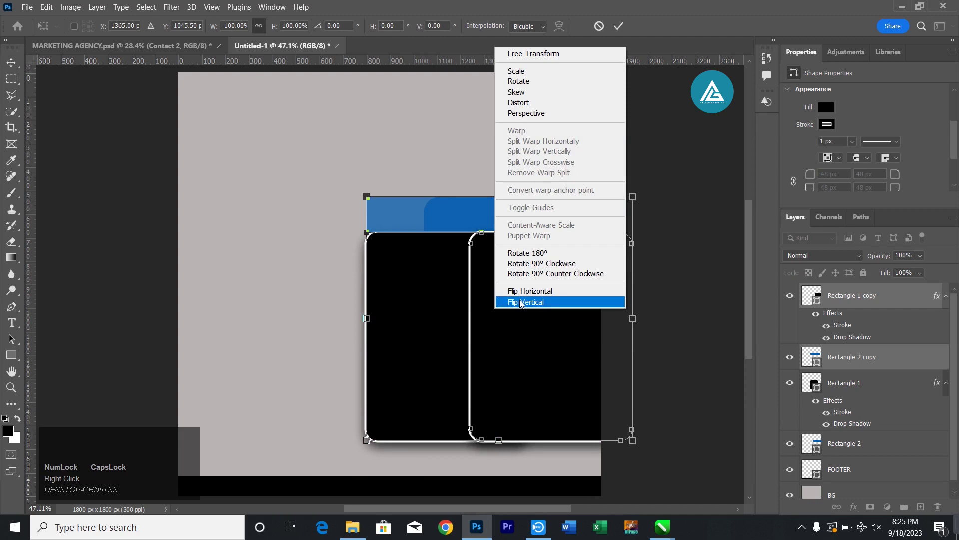
left_click(520, 302)
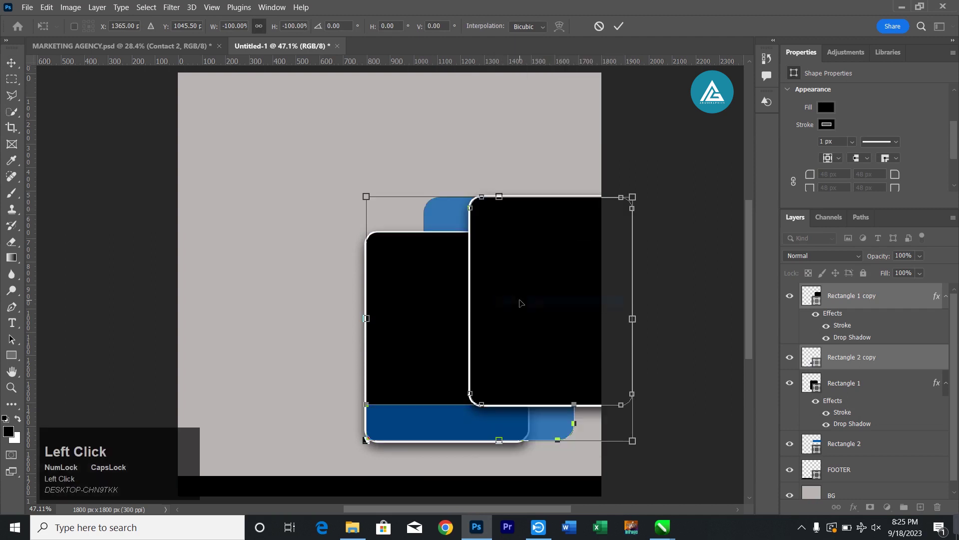
left_click(619, 29)
Step: Move the flipped pair left so its bar runs off the canvas's left edge and its rectangle overlaps the original
key("Left")
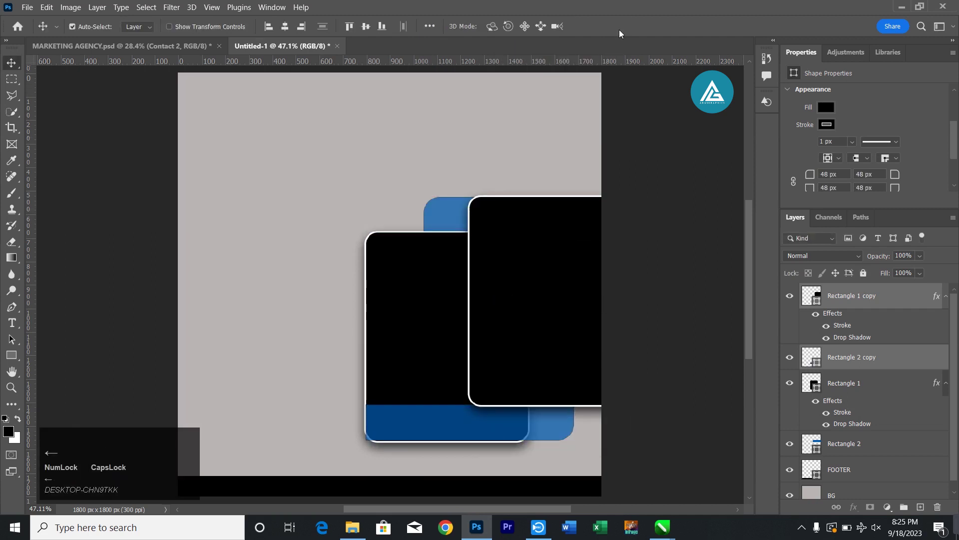
key("Left")
key("Left")
key("Left")
key("Left")
key("Left")
key("Left")
key("Left")
key("Left")
key("Left")
key("Left")
key("Left")
key("Left")
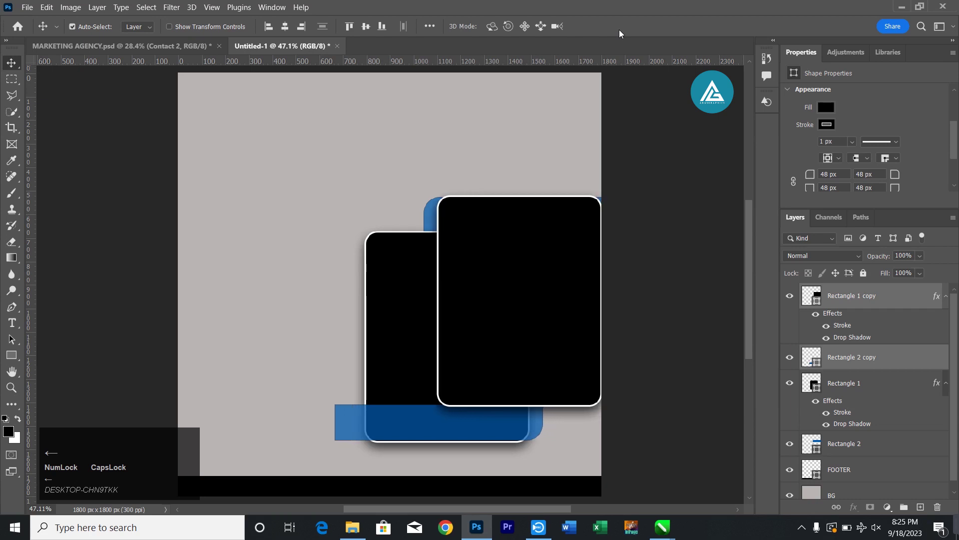
left_click_drag(553, 293, 365, 299)
Step: Fine-tune the flipped pair's horizontal position and nudge it slightly upward beside the original blue bar
key("Right")
key("Right")
key("Right")
key("Right")
key("Right")
key("Right")
key("Right")
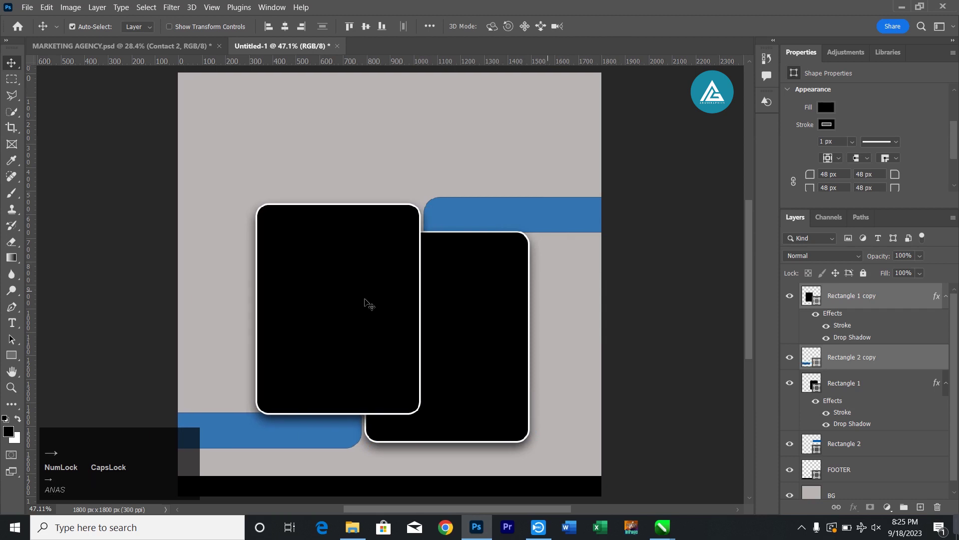
key("Left")
key("Left")
key("Left")
key("Left")
key("Left")
key("Left")
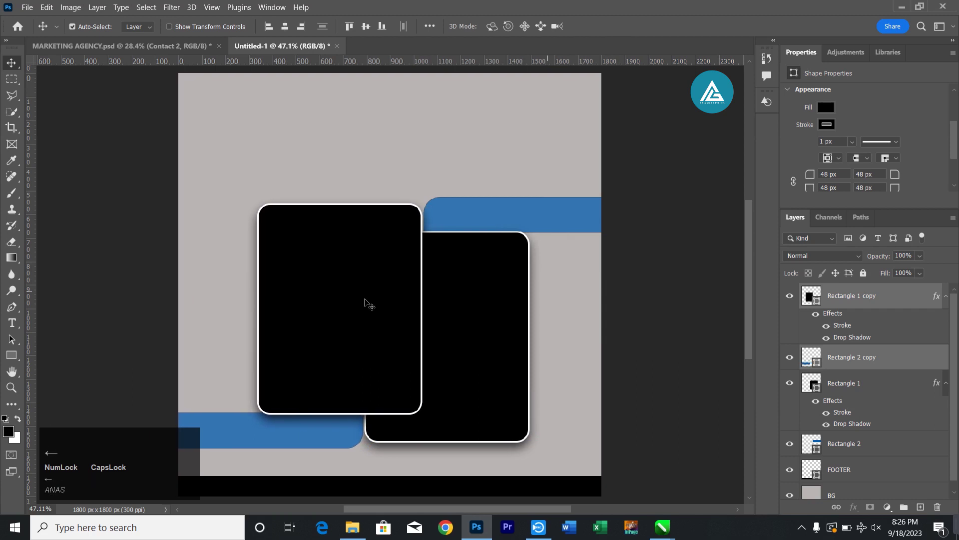
key("Up")
key("Up")
key("Up")
key("Up")
key("Up")
key("Up")
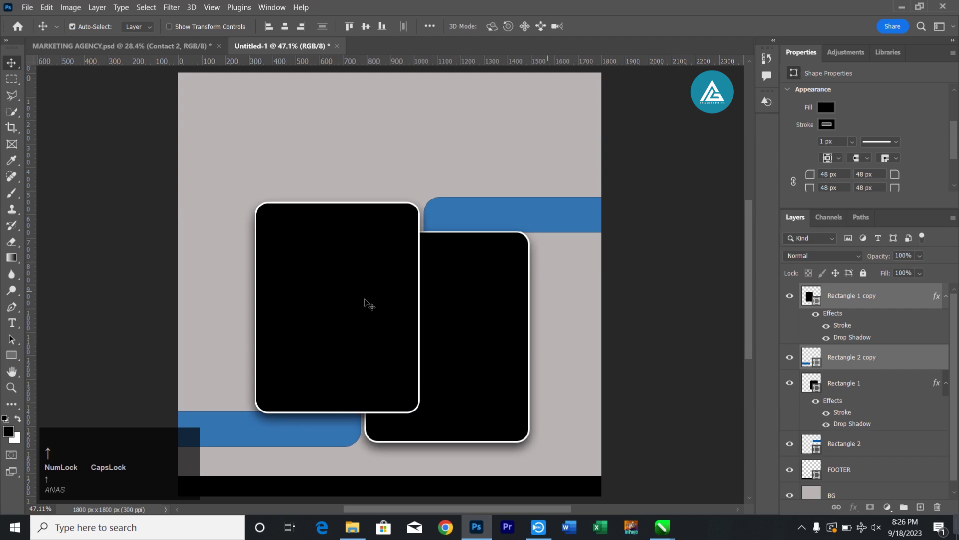
key("Up")
key("Up")
key("Up")
key("Up")
key("Up")
key("Up")
key("Up")
key("Up")
key("Down")
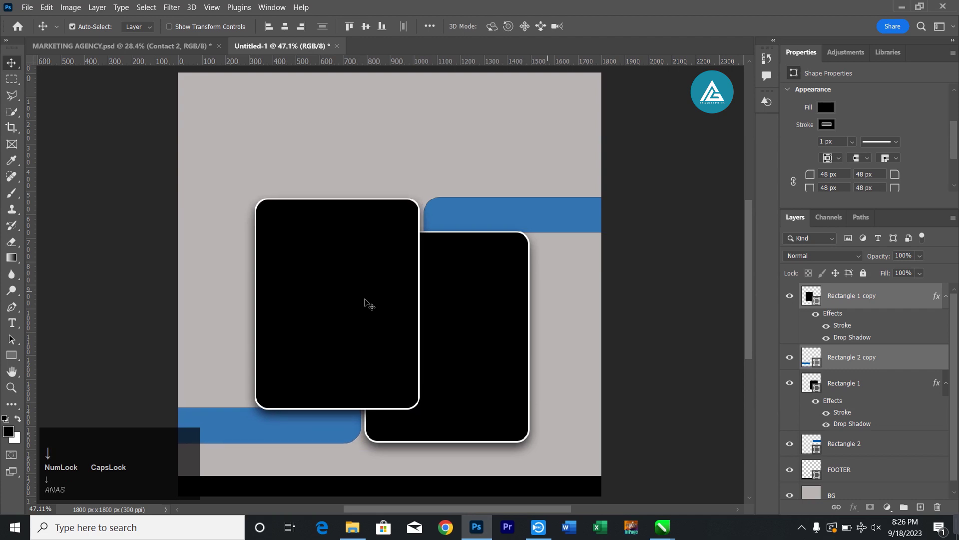
Step: Move both copied layers below the original shapes, just above FOOTER, and select the Rectangle 2 layer
left_click_drag(871, 297, 899, 470)
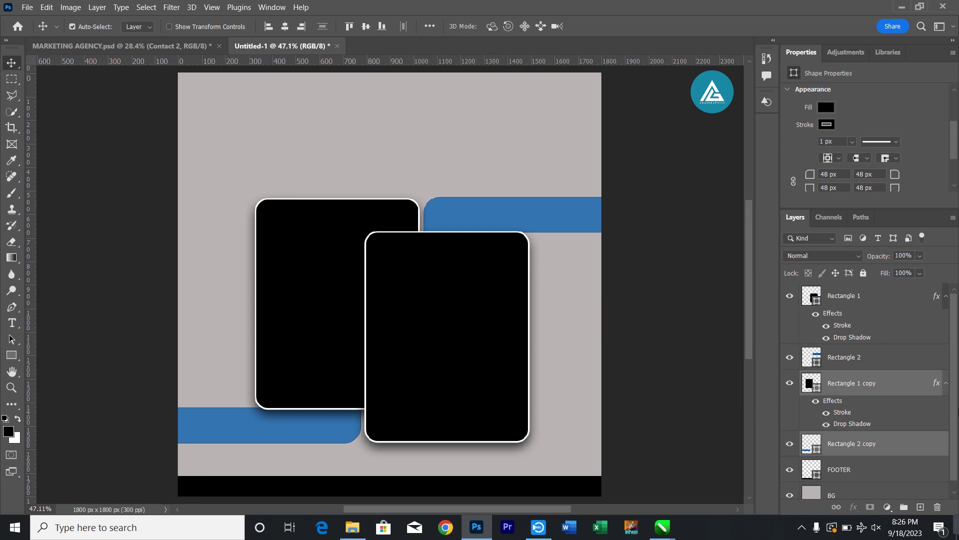
left_click(865, 358, "ctrl")
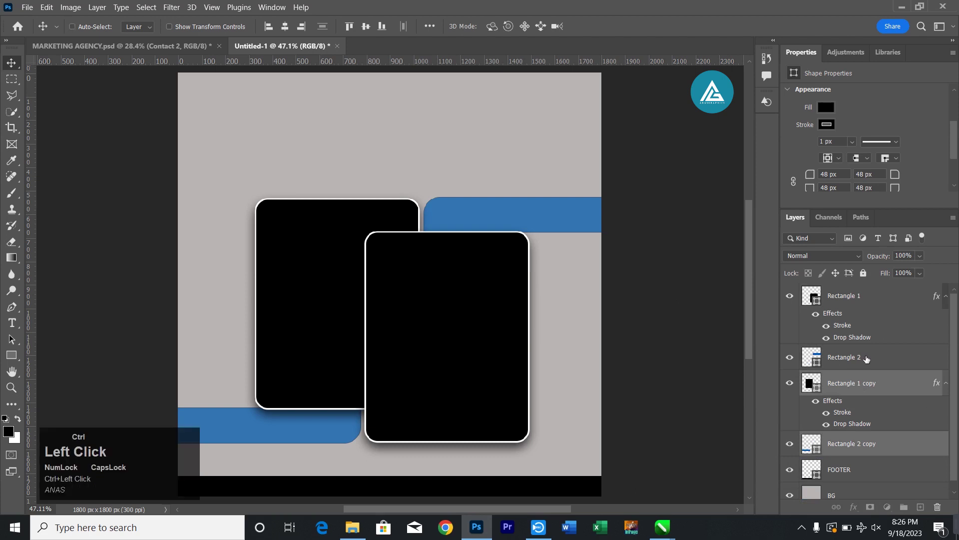
left_click(885, 360)
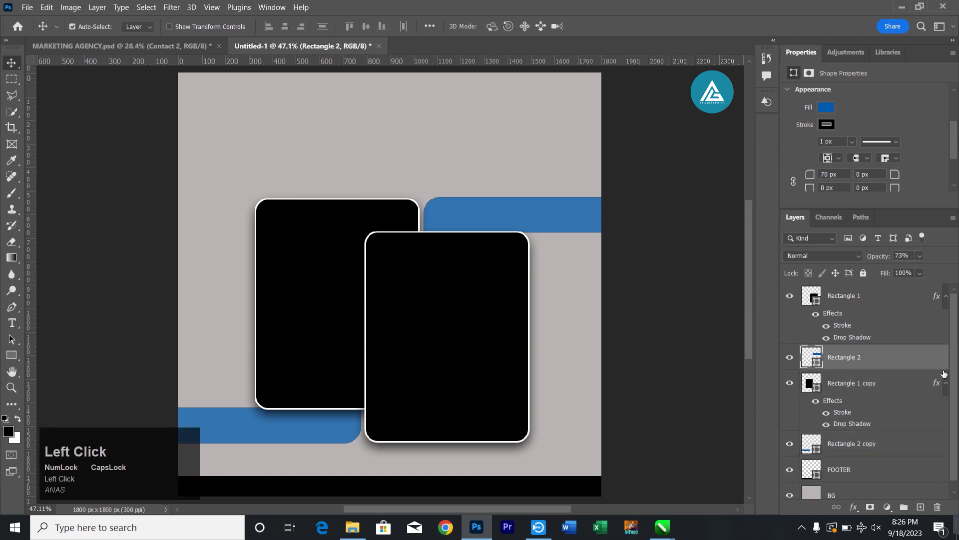
Step: Fill the copied rounded rectangle with bright purple #d015ff
left_click_drag(957, 378, 957, 385)
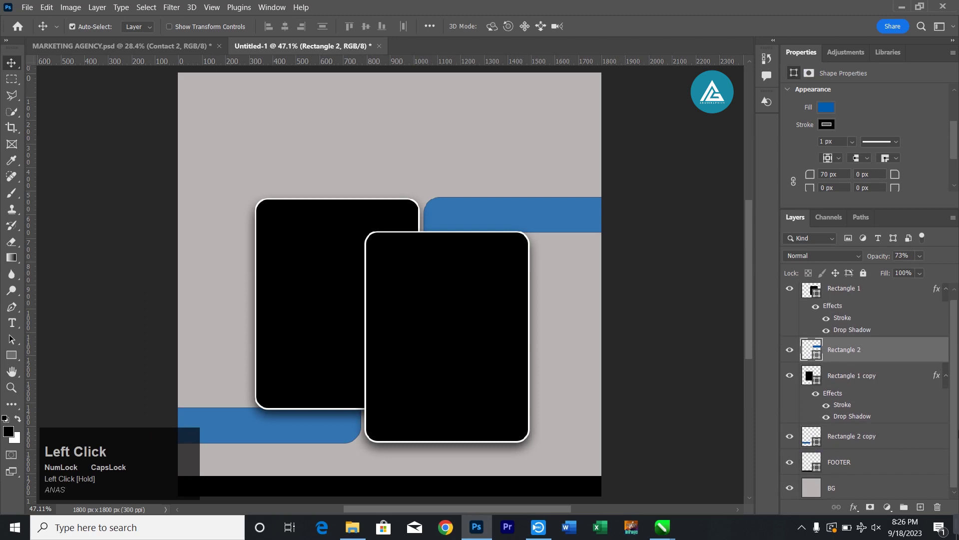
double_click(812, 376)
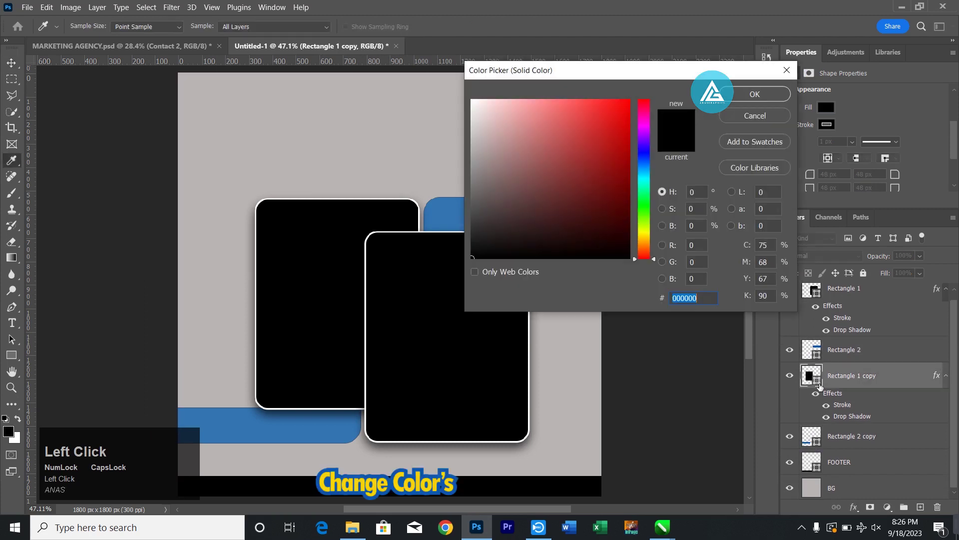
mouse_move(655, 179)
left_mouse_down()
mouse_move(627, 165)
mouse_move(617, 100)
left_mouse_up()
left_click_drag(641, 170, 643, 131)
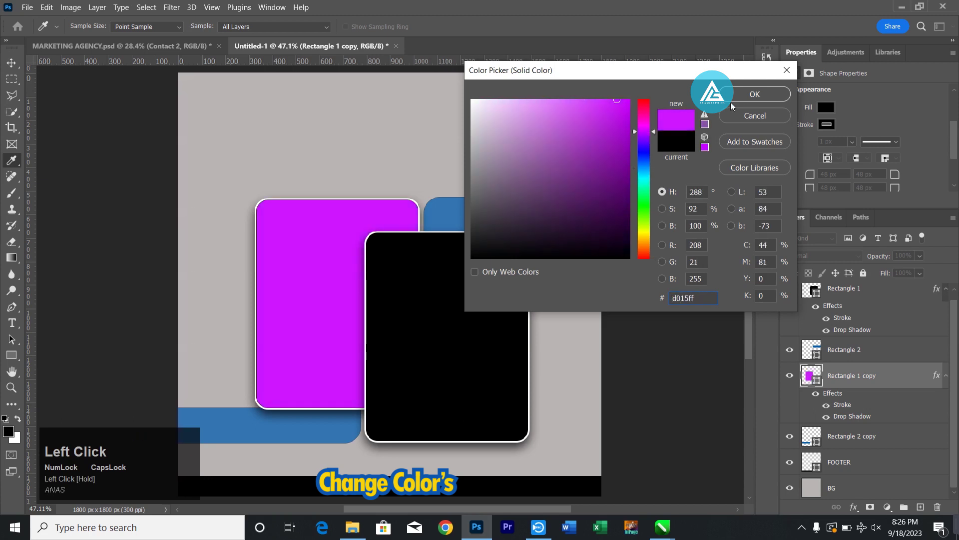
left_click(743, 95)
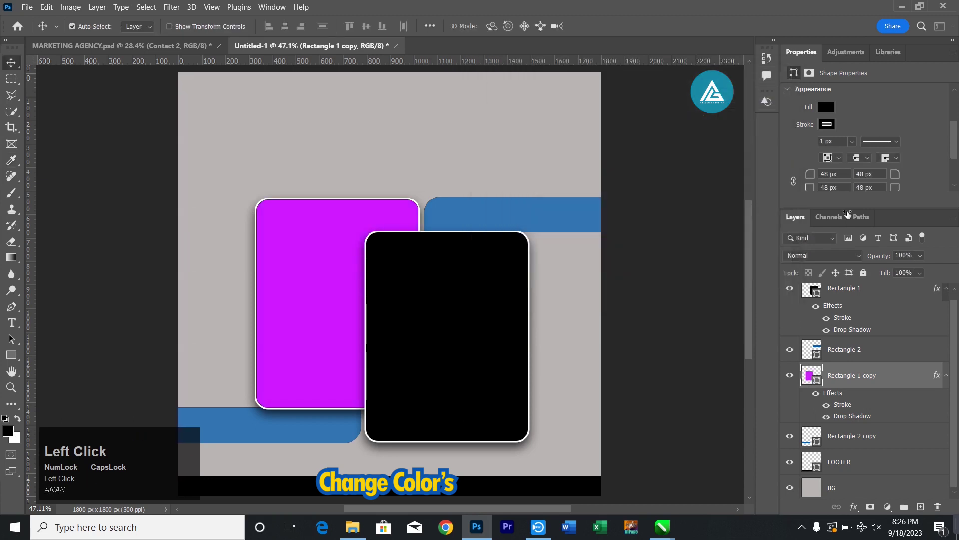
Step: Fill the original rounded rectangle with dark green #0b7033
left_click(820, 294)
double_click(820, 290)
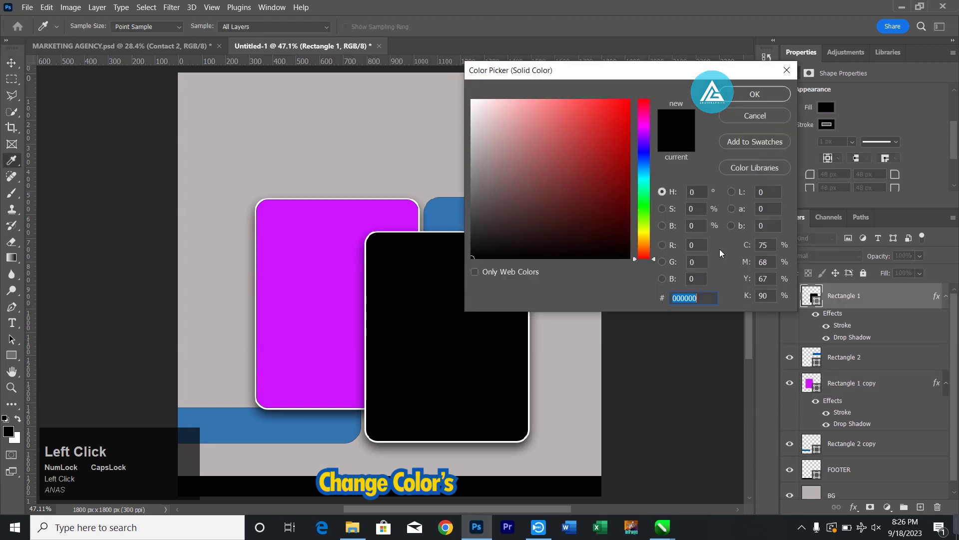
left_click(643, 195)
left_click_drag(618, 167, 616, 189)
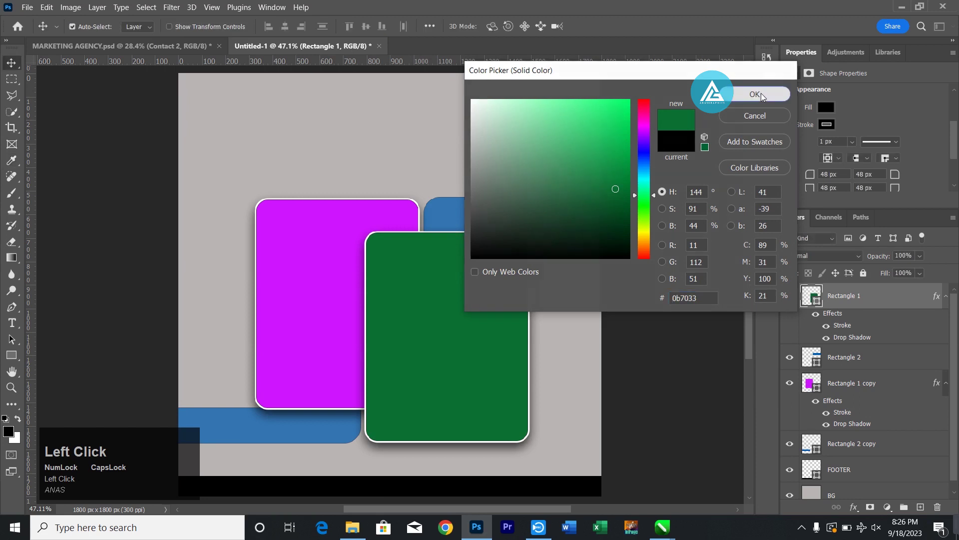
left_click(760, 93)
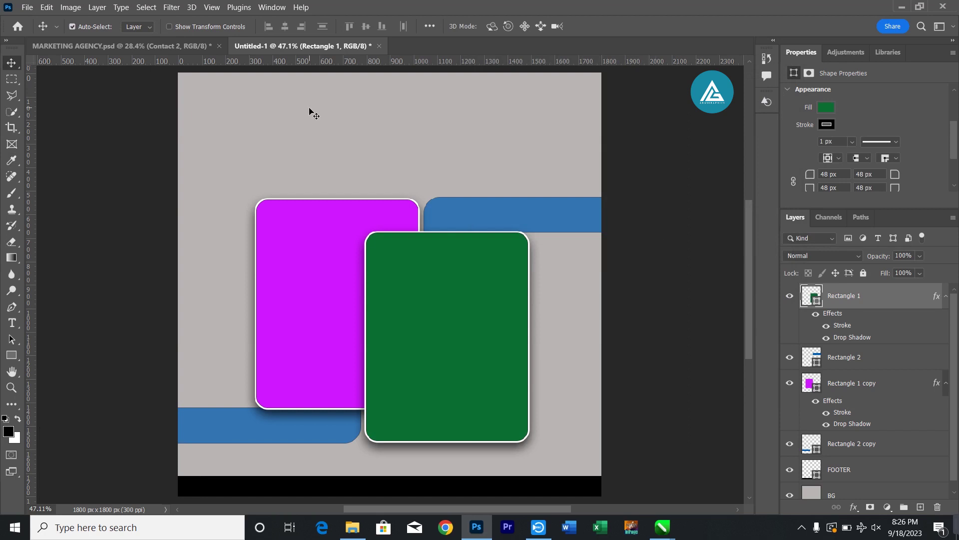
Step: Copy the entire photo of the woman writing beside a laptop and return to the Untitled-1 document
key("F1")
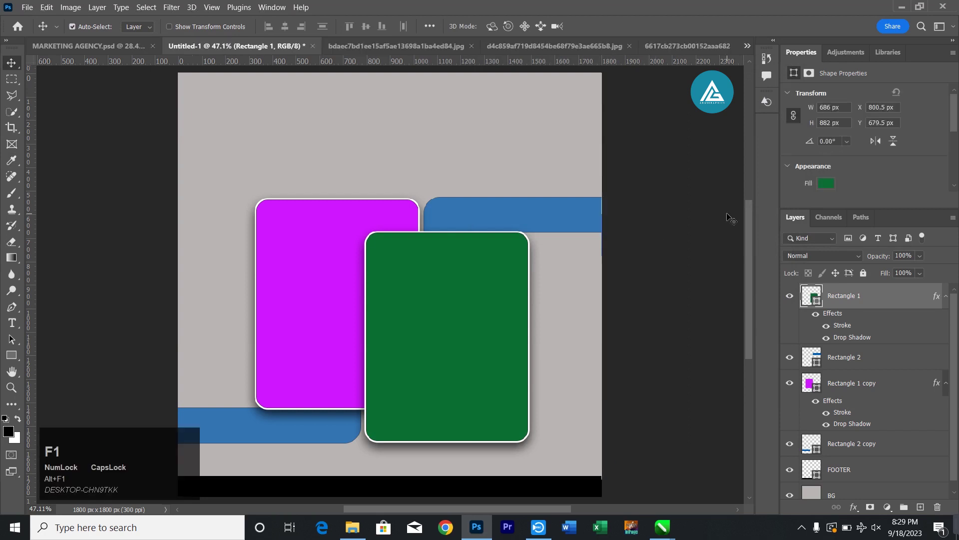
left_click(439, 52)
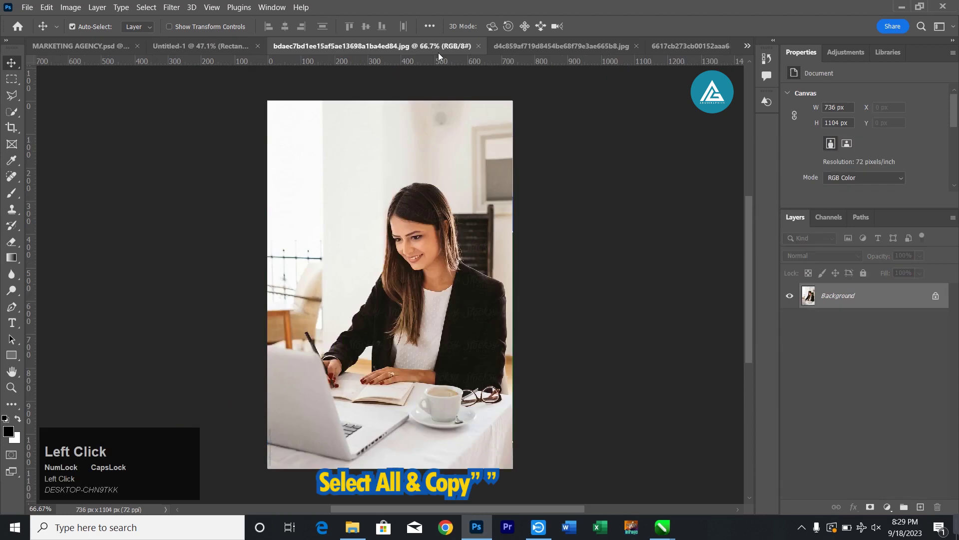
key("ctrl+a")
key("ctrl+c")
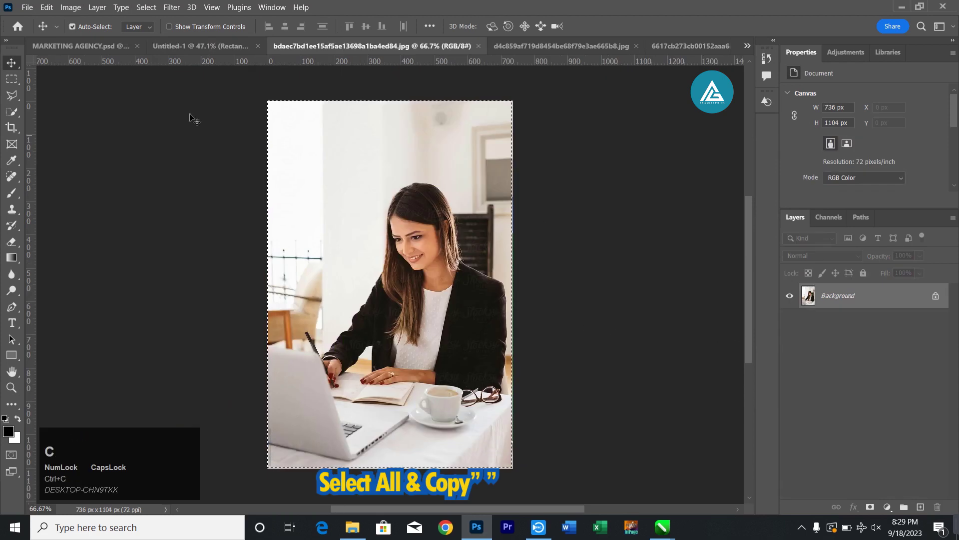
left_click(187, 47)
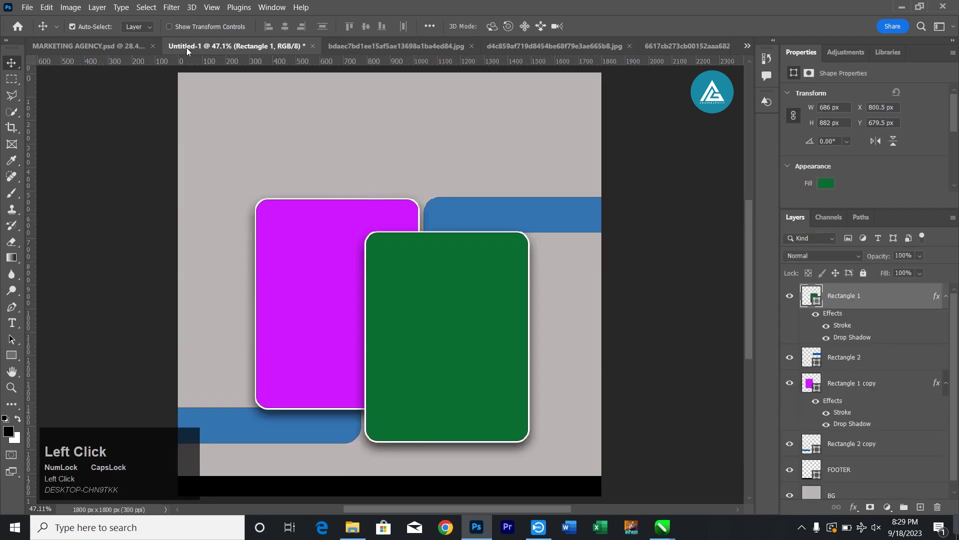
Step: Paste the woman's photo, clip it to the green rounded rectangle so it covers the shape, and lower its opacity to 78%
key("ctrl+v")
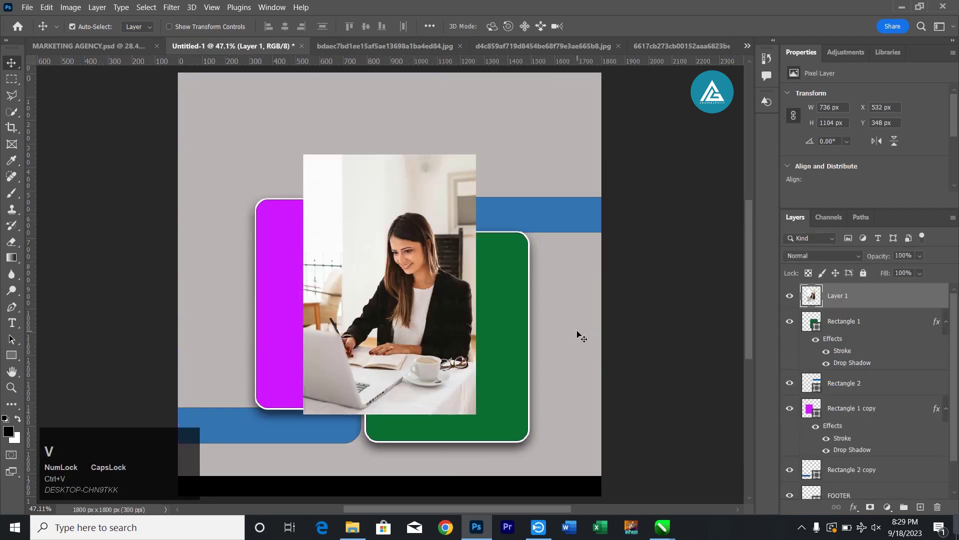
right_click(858, 301)
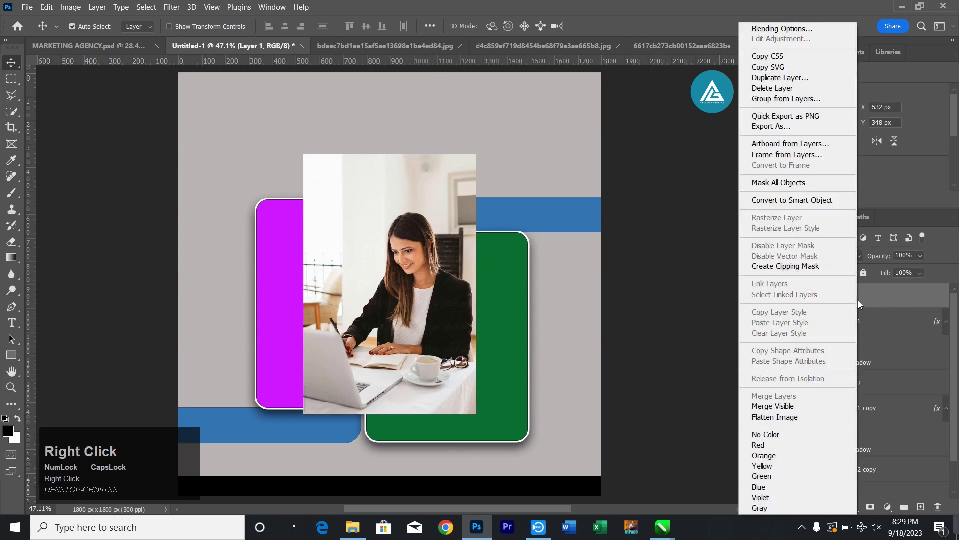
left_click(789, 265)
left_click_drag(450, 286, 491, 307)
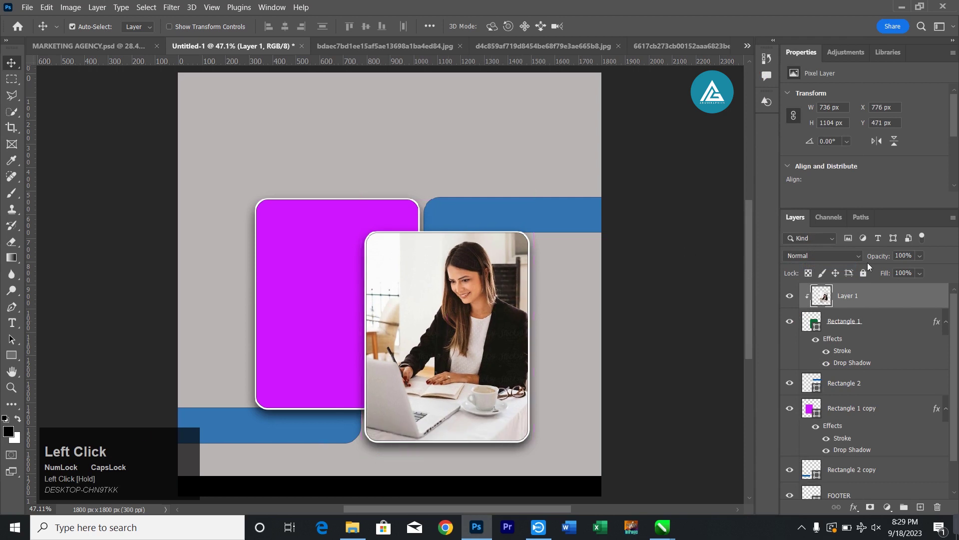
left_click_drag(890, 260, 869, 256)
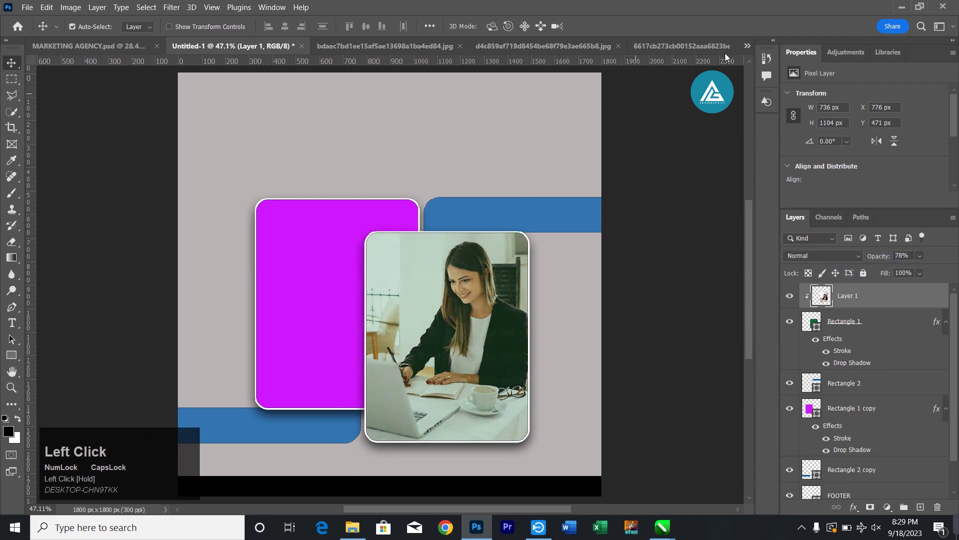
Step: Copy the entire skyscraper photo from its own document and paste it into Untitled-1
left_click(748, 46)
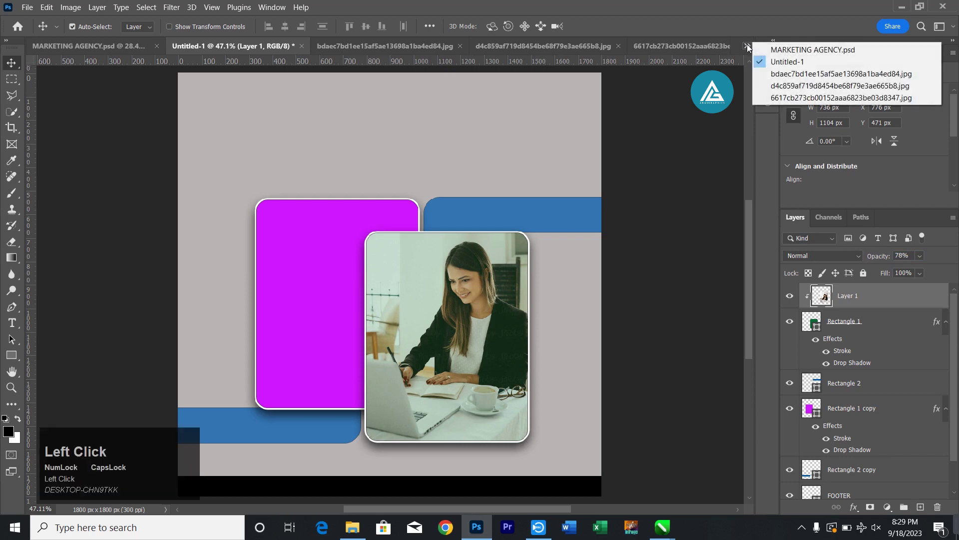
left_click(774, 98)
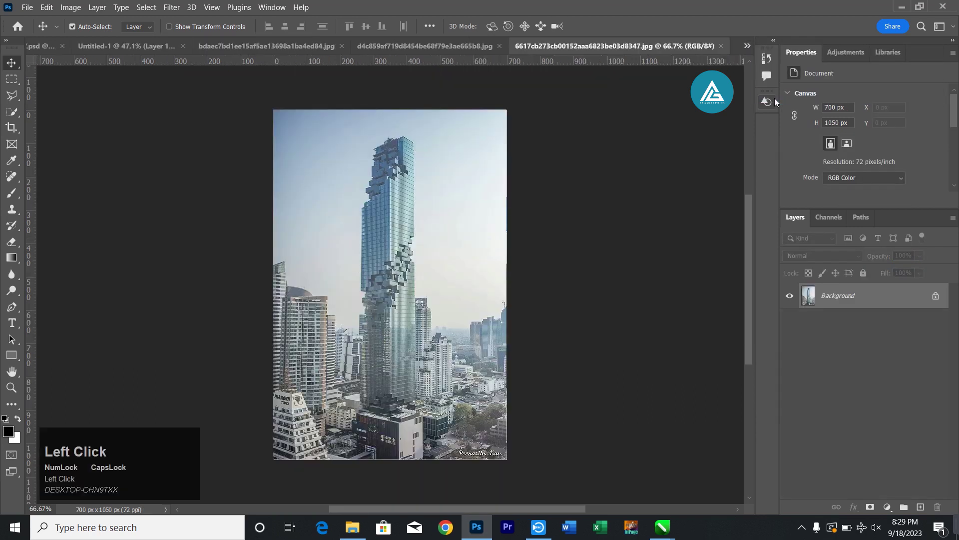
key("ctrl+a")
key("ctrl+c")
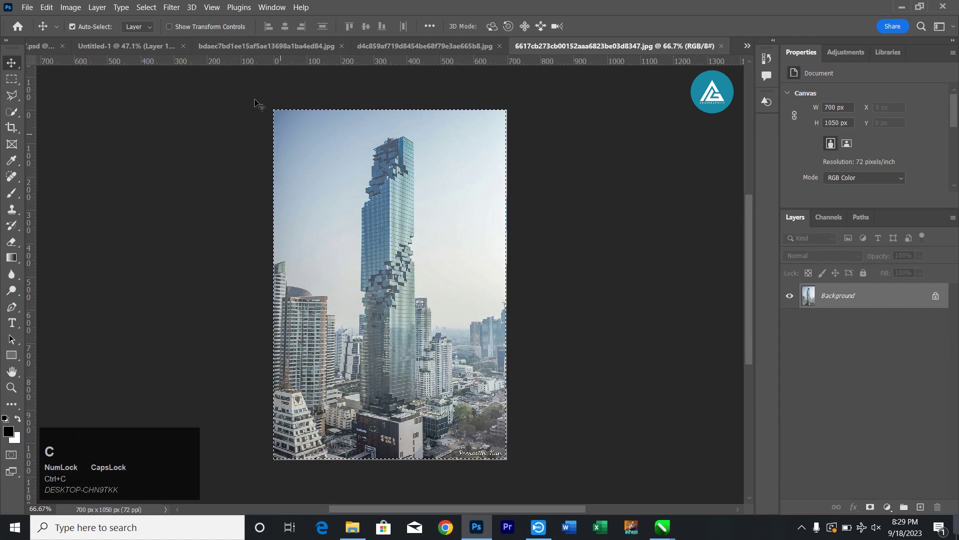
left_click(135, 46)
key("ctrl+v")
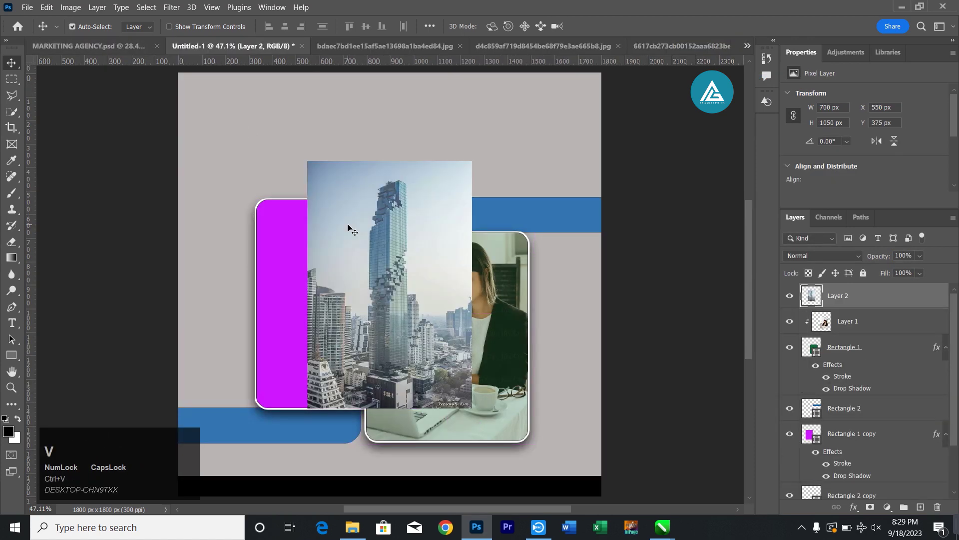
Step: Clip the skyscraper photo to the purple rounded rectangle so it covers the shape, and lower its opacity to 92%
left_click_drag(864, 295, 874, 422)
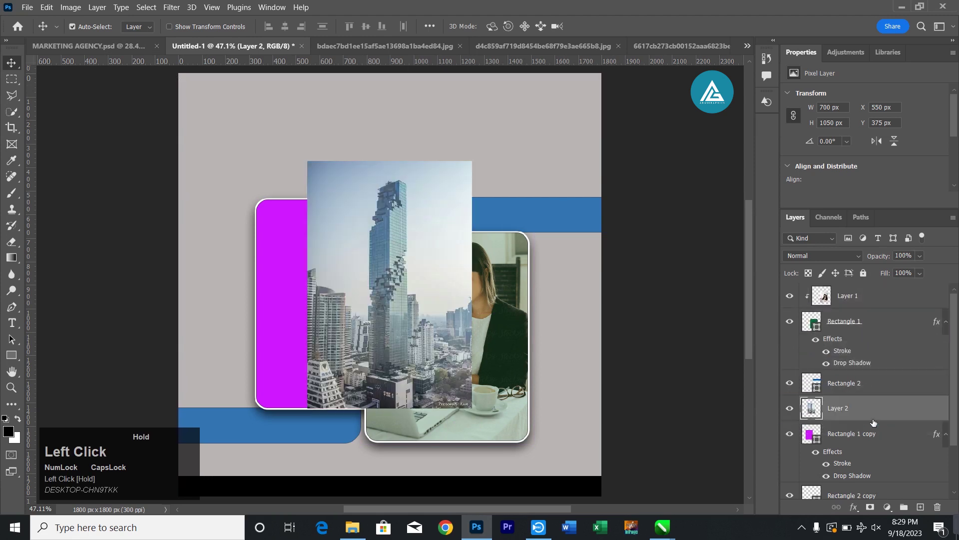
right_click(868, 408)
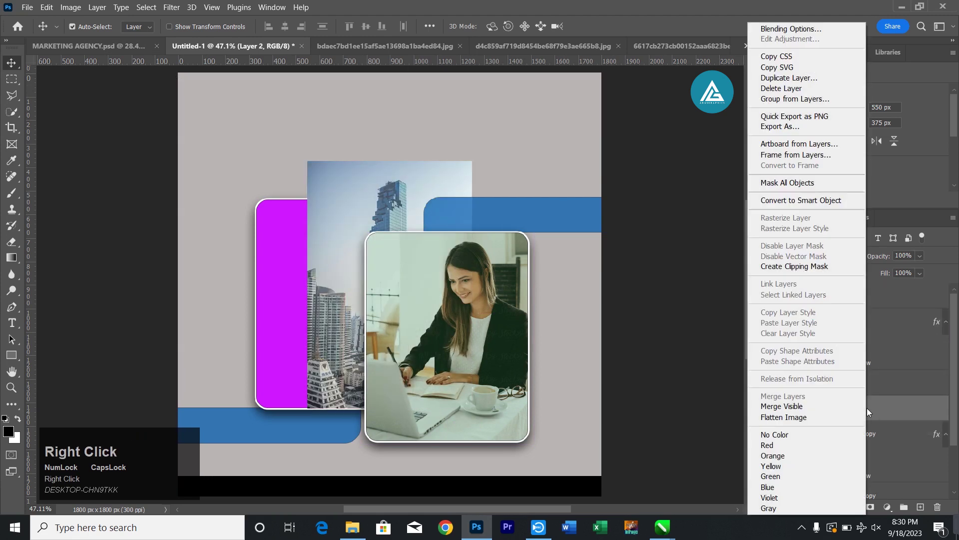
left_click(802, 268)
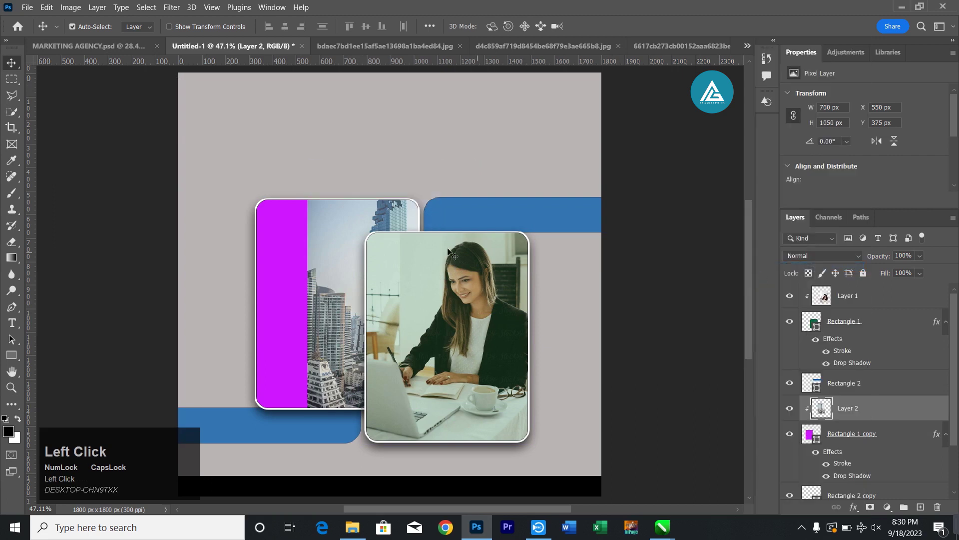
left_click_drag(343, 249, 286, 273)
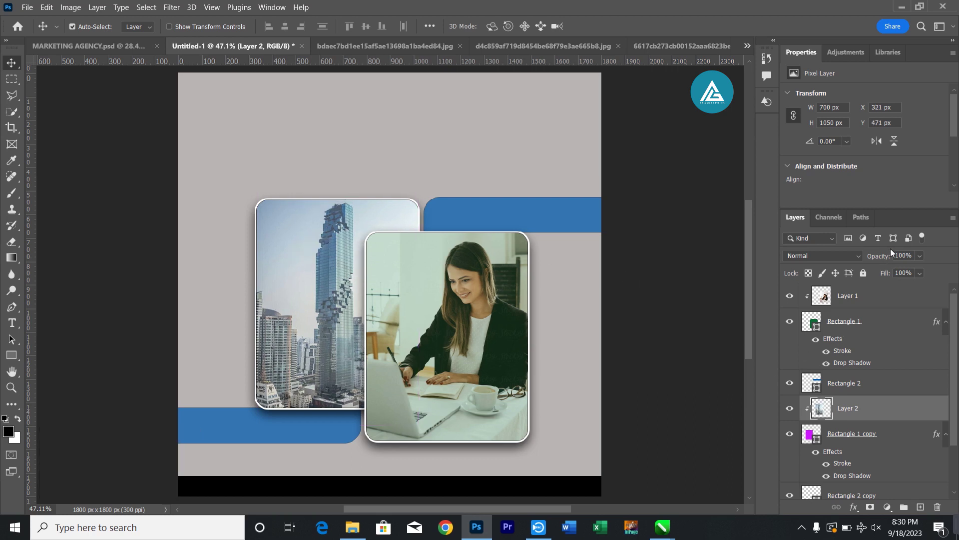
left_click_drag(885, 256, 882, 256)
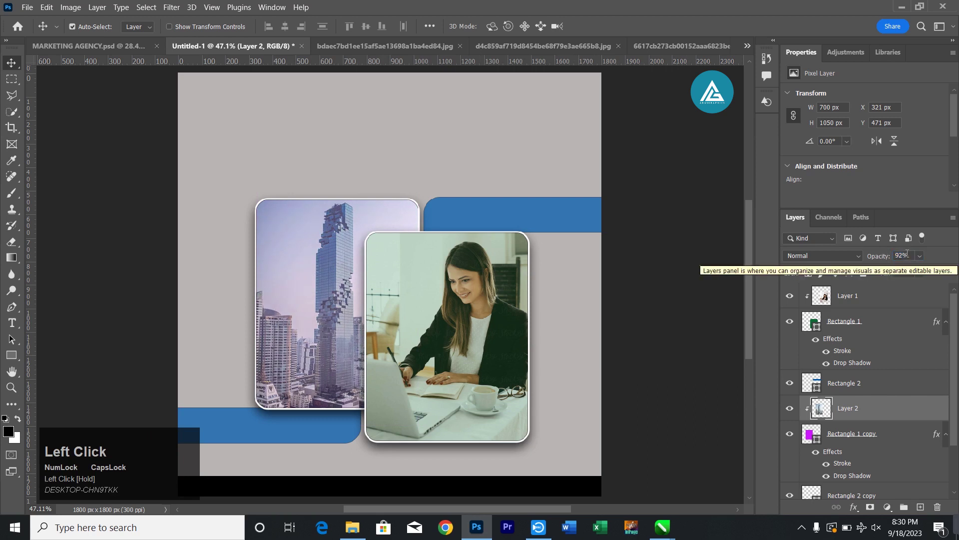
left_click(955, 344)
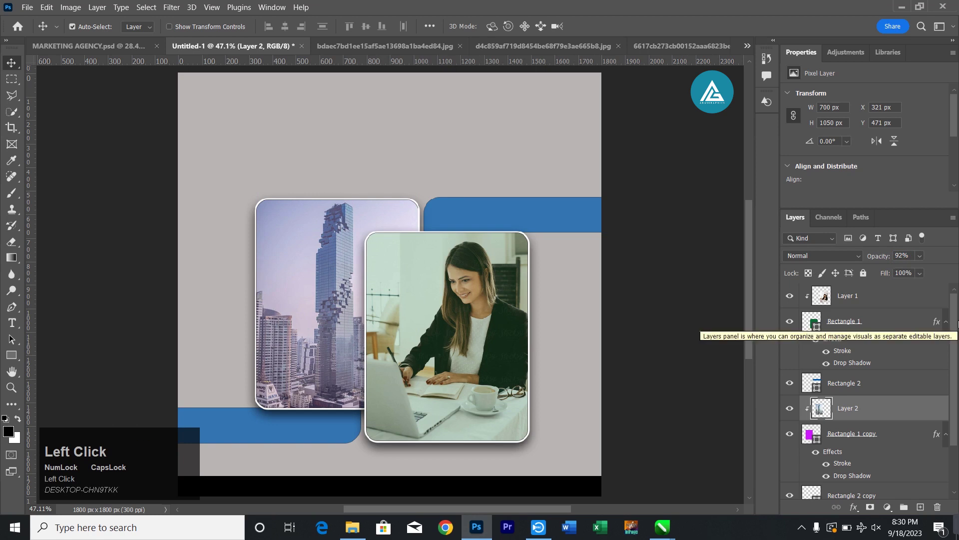
Step: Copy the entire photo of the high-fiving team and paste it into Untitled-1 directly above the BG layer
left_click(391, 44)
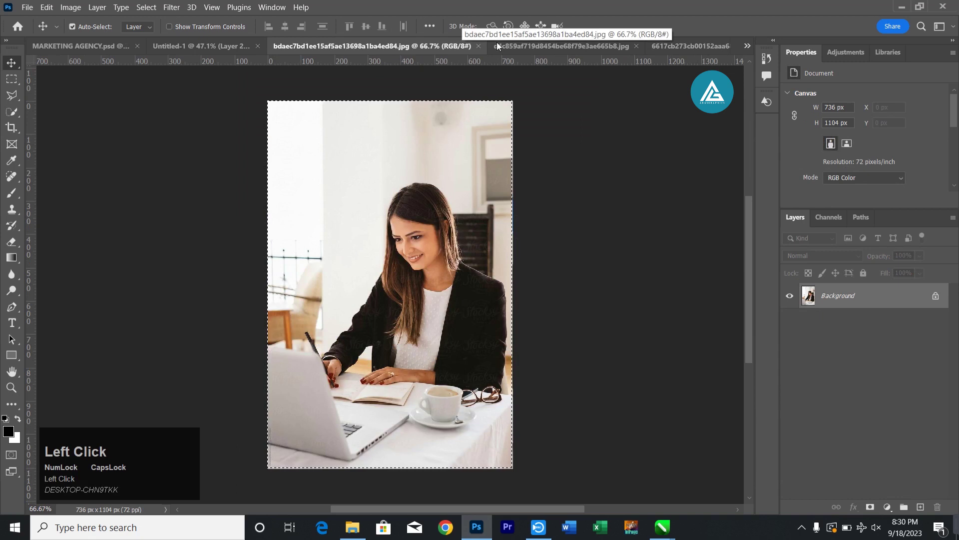
left_click(516, 46)
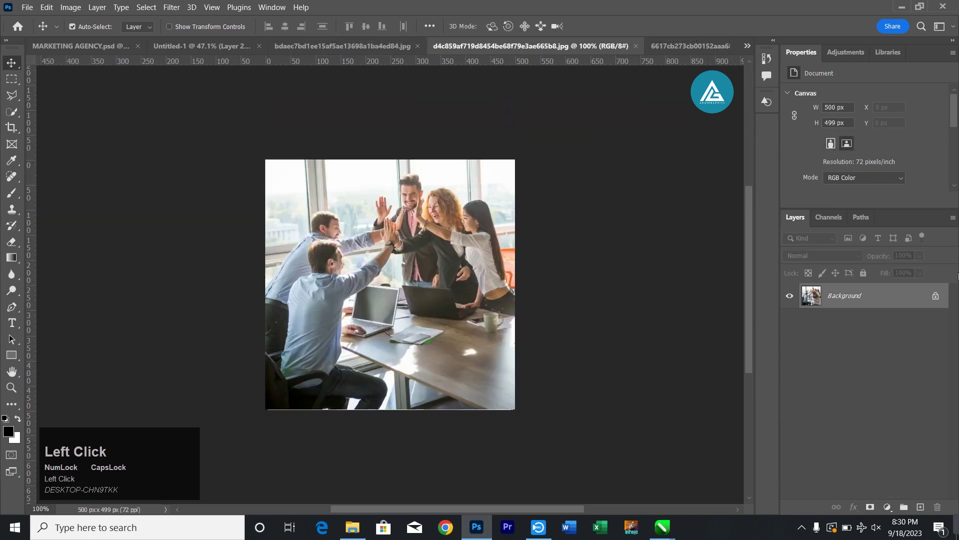
key("ctrl+a")
key("ctrl+c")
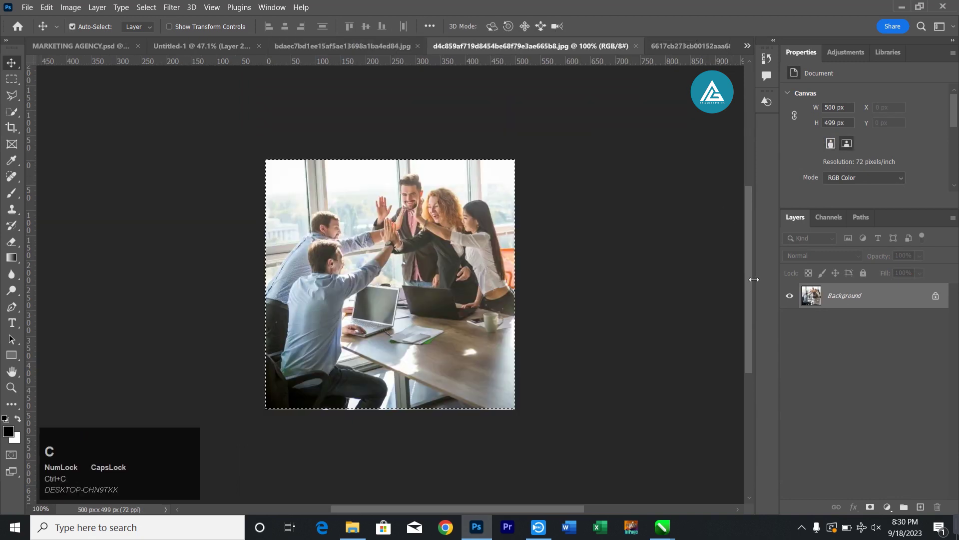
left_click(209, 46)
left_click(955, 494)
left_click(955, 493)
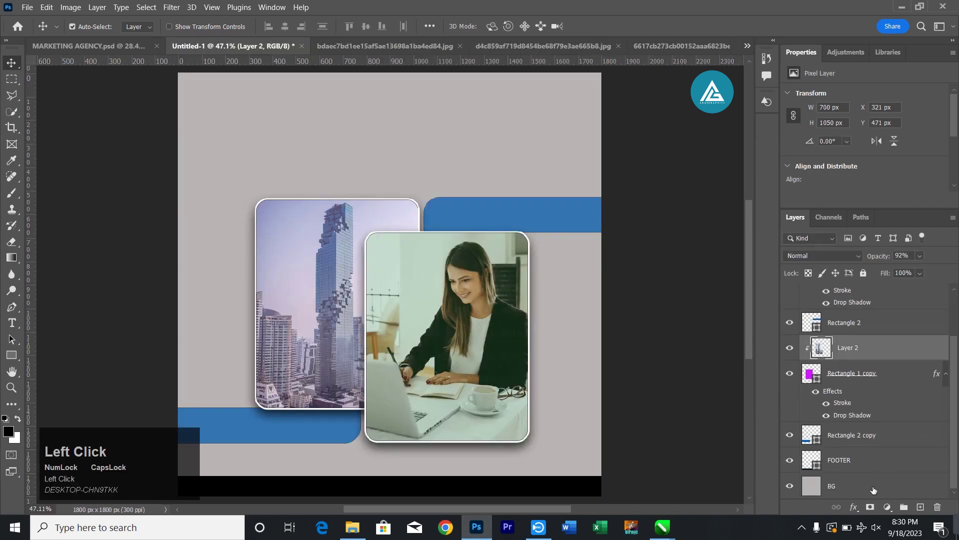
left_click(874, 489)
key("ctrl+v")
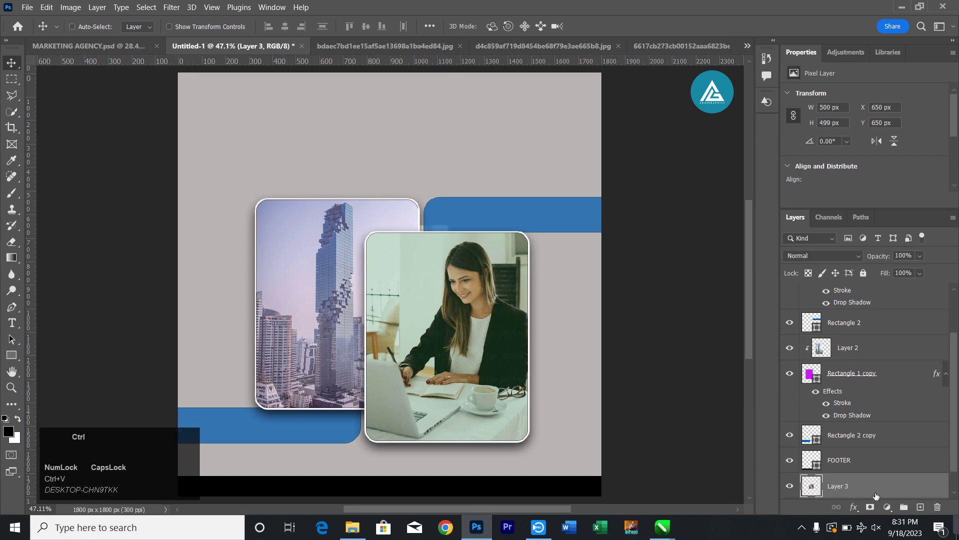
Step: Scale the team photo up proportionally from its center to about 1912 by 1907 px, covering the whole canvas
key("ctrl+t")
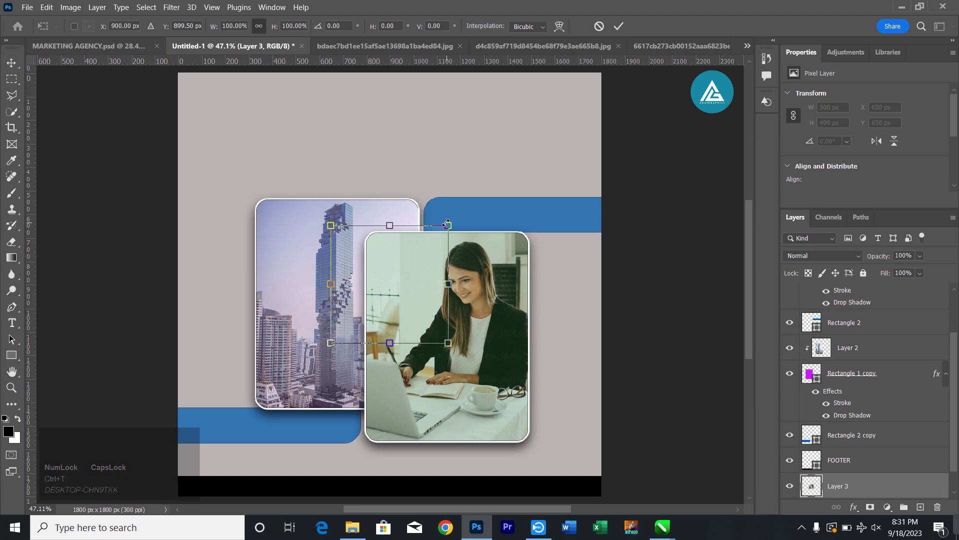
left_click_drag(448, 225, 619, 57)
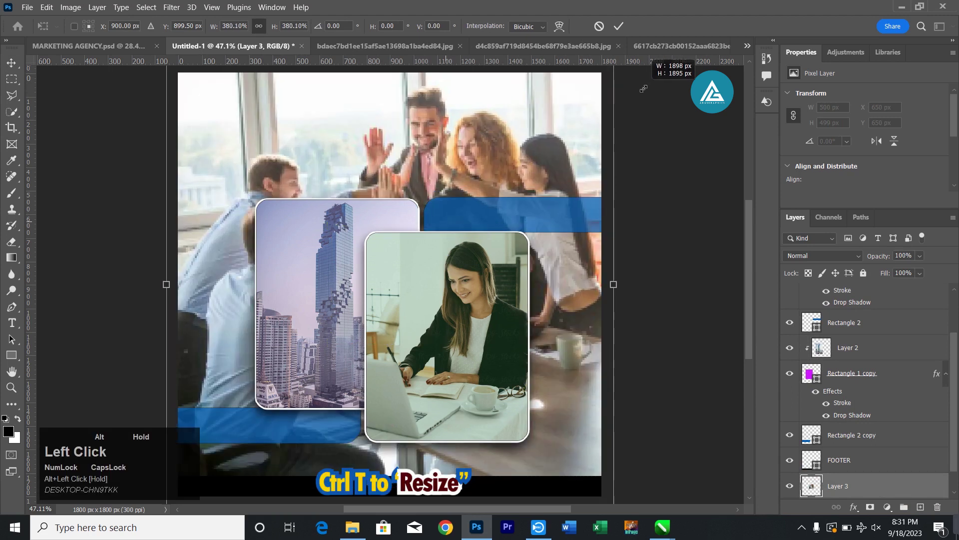
left_click(619, 26)
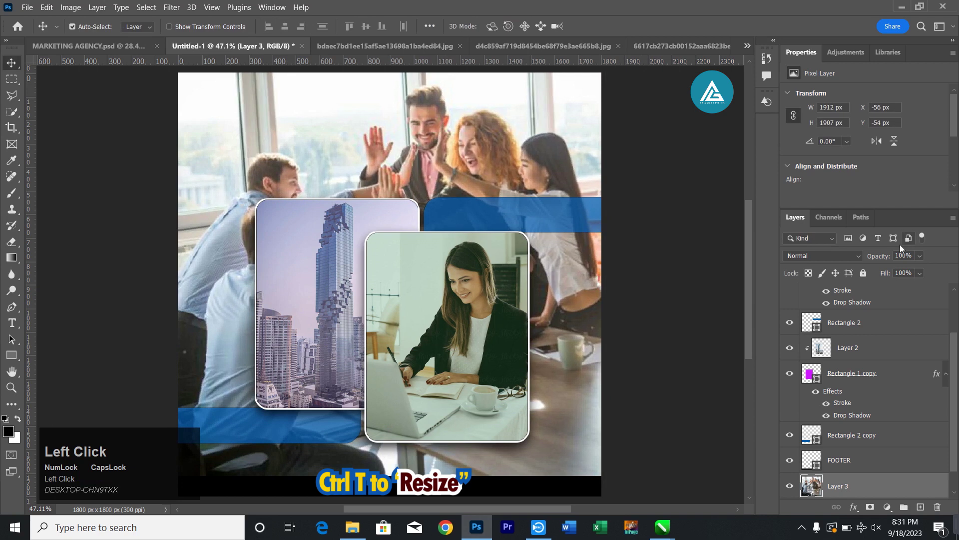
Step: Lower the team photo's opacity to 14% and clip it to the BG layer
mouse_move(891, 256)
left_mouse_down()
mouse_move(862, 257)
mouse_move(888, 259)
mouse_move(875, 260)
left_mouse_up()
right_click(875, 489)
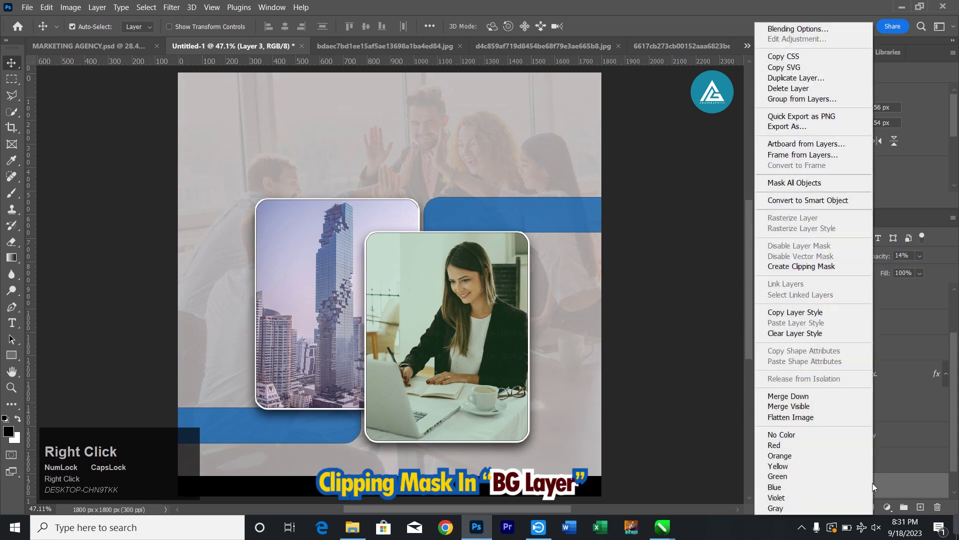
left_click(810, 268)
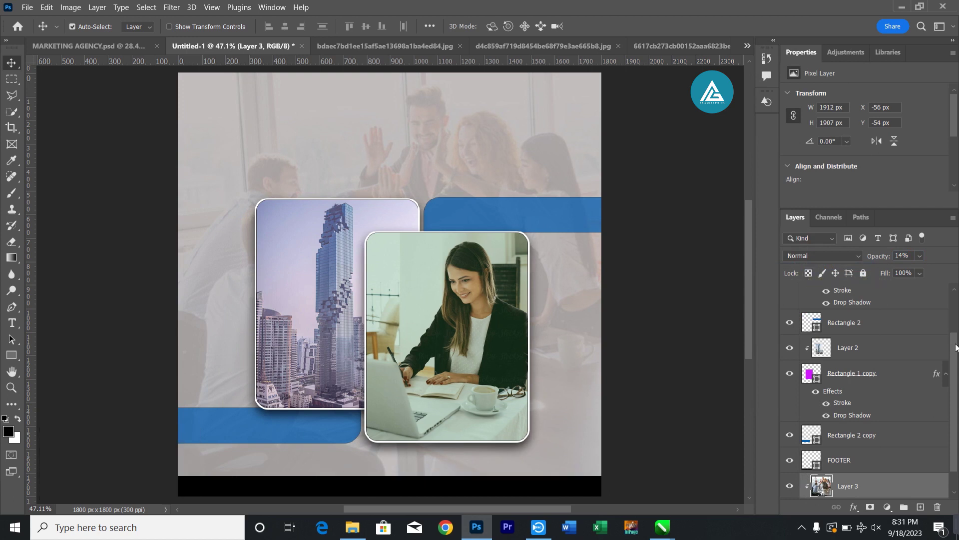
left_click_drag(956, 348, 956, 327)
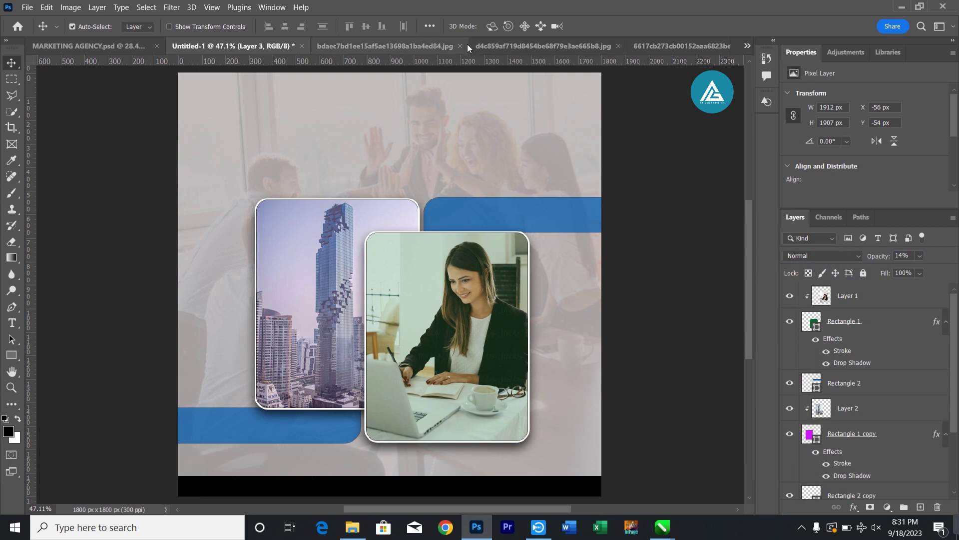
Step: Show the hidden Headline, Line 1, Contact 1, Logo, social media and Contact 2 layers and groups
key("F1")
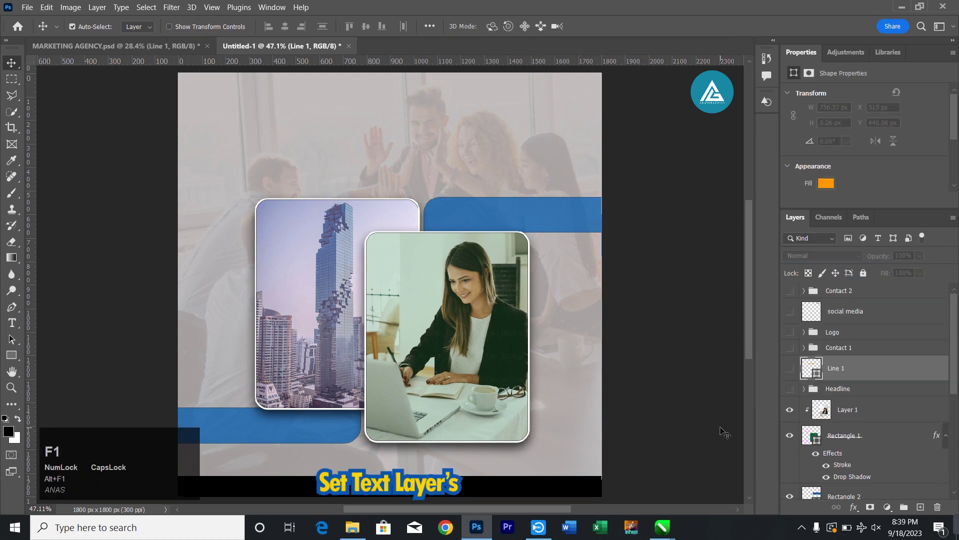
left_click(790, 389)
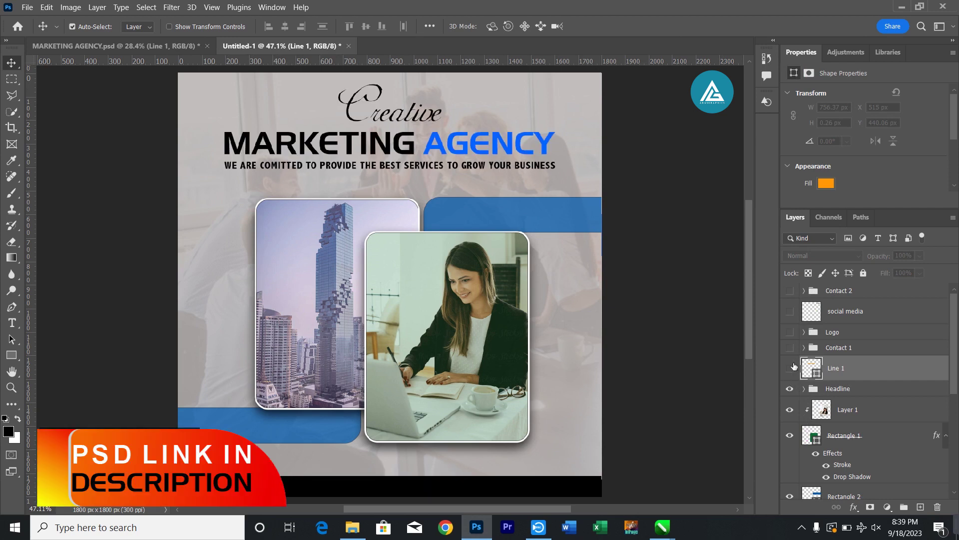
left_click(791, 368)
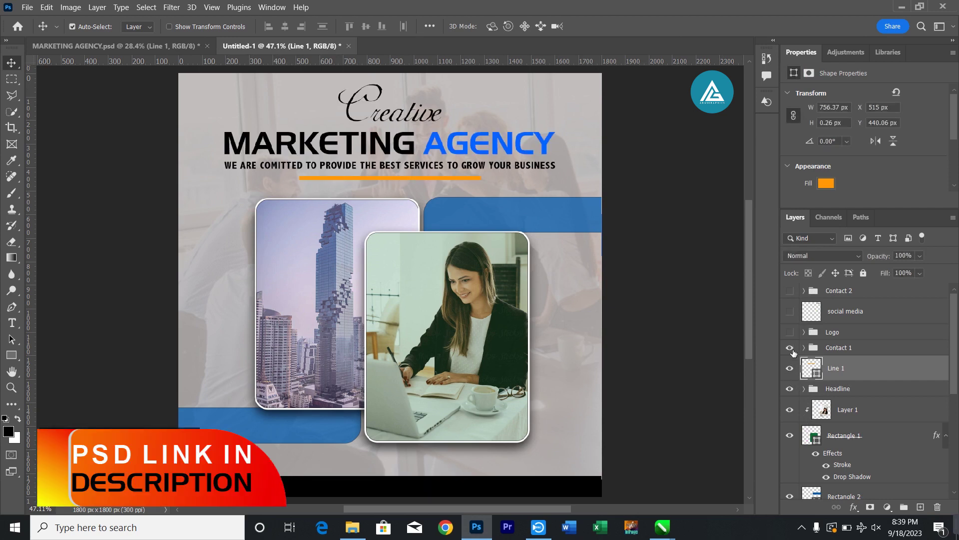
left_click(789, 316)
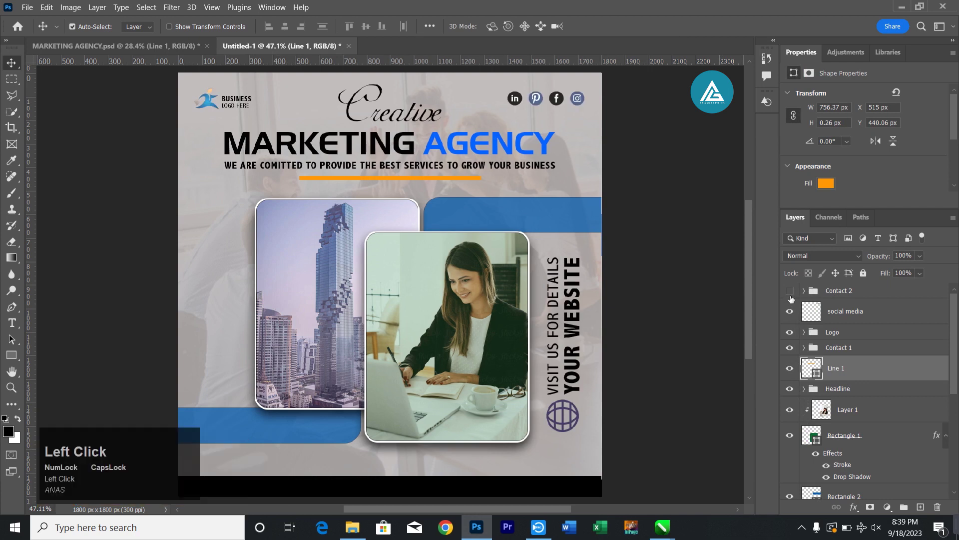
left_click(790, 291)
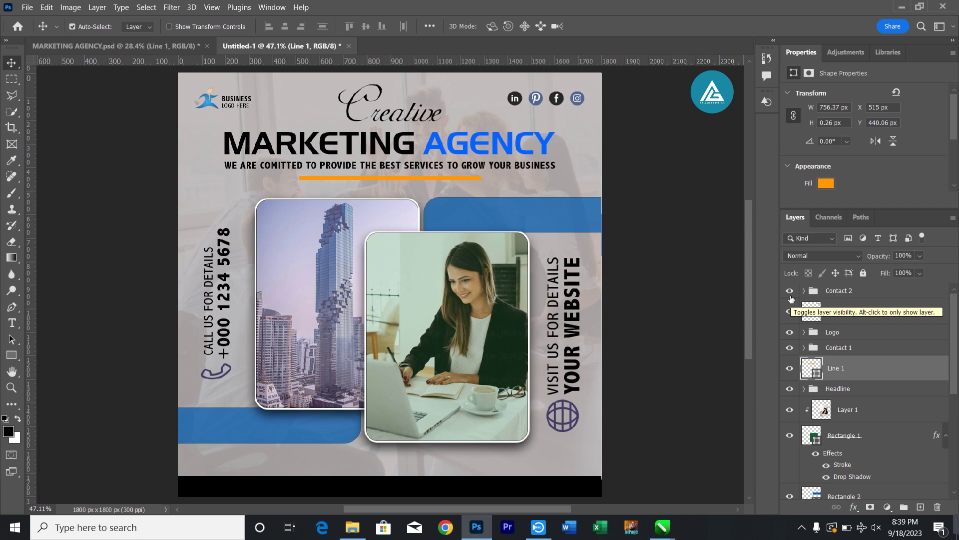
key("ctrl+0")
key("alt")
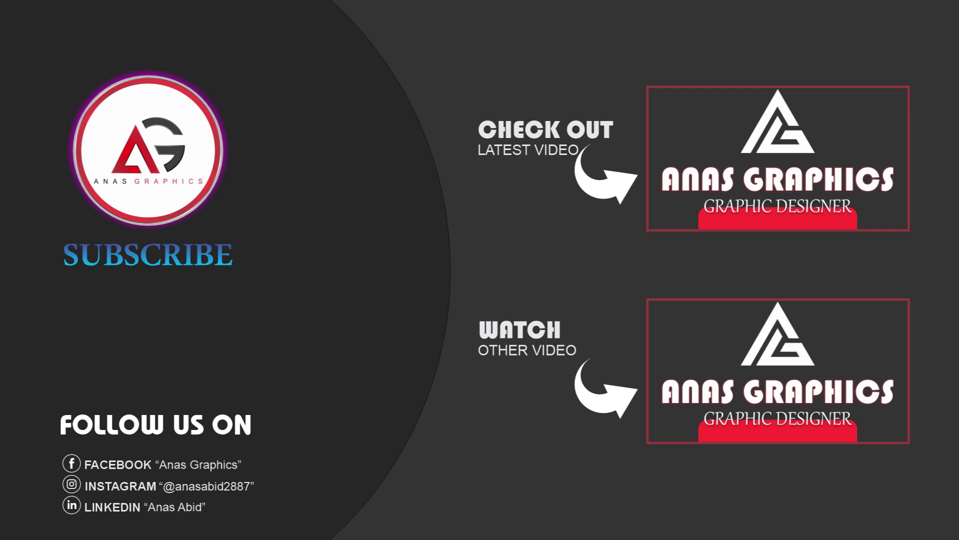